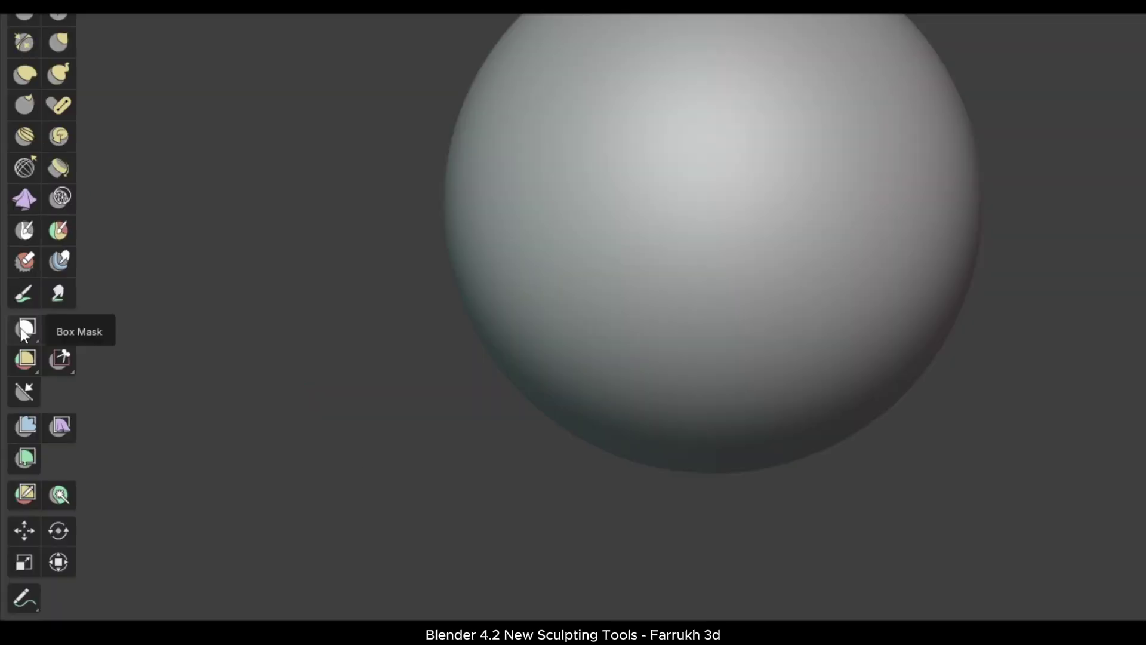
Switch the masking tool to Polyline Mask and the hiding tool to Polyline Hide
click(17, 412)
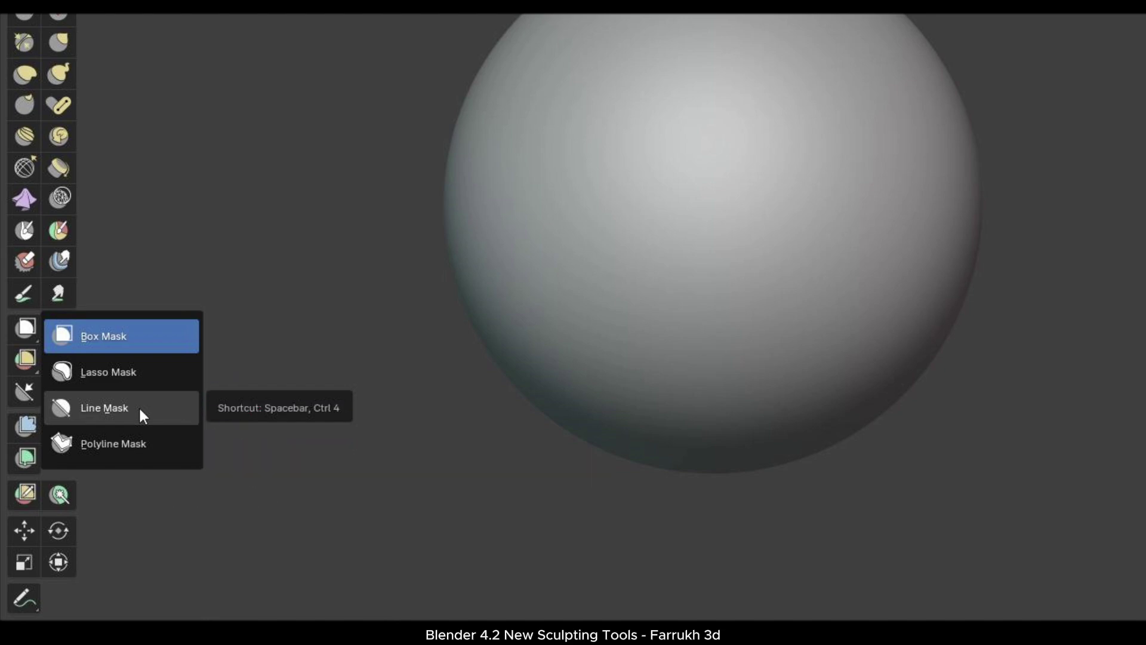
click(163, 442)
click(59, 329)
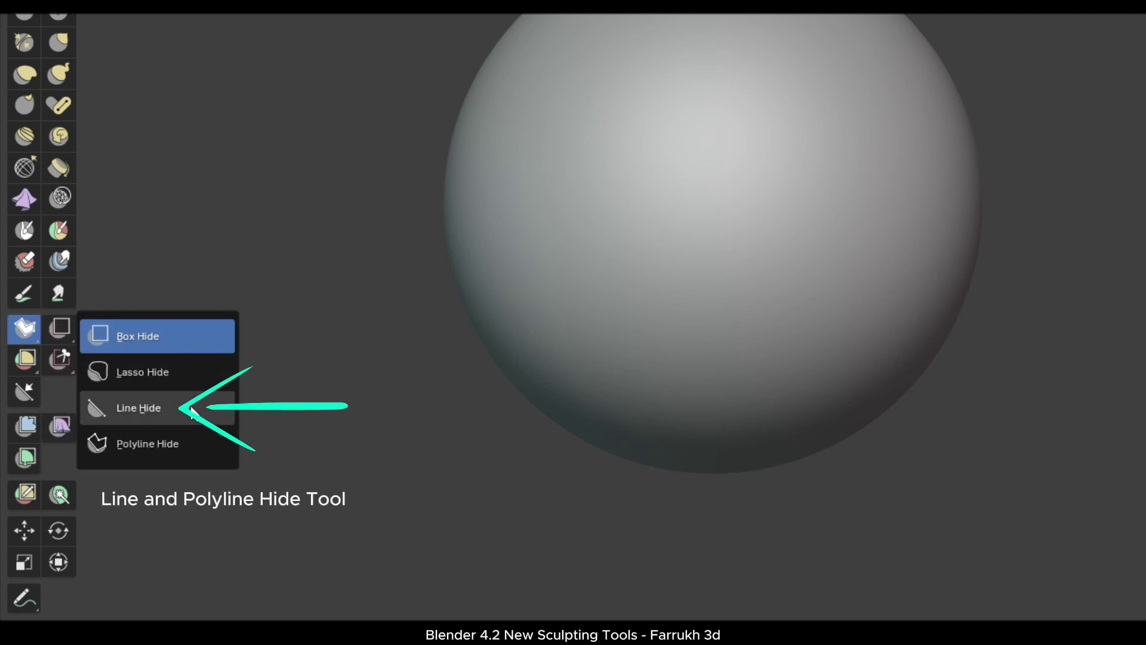
click(196, 445)
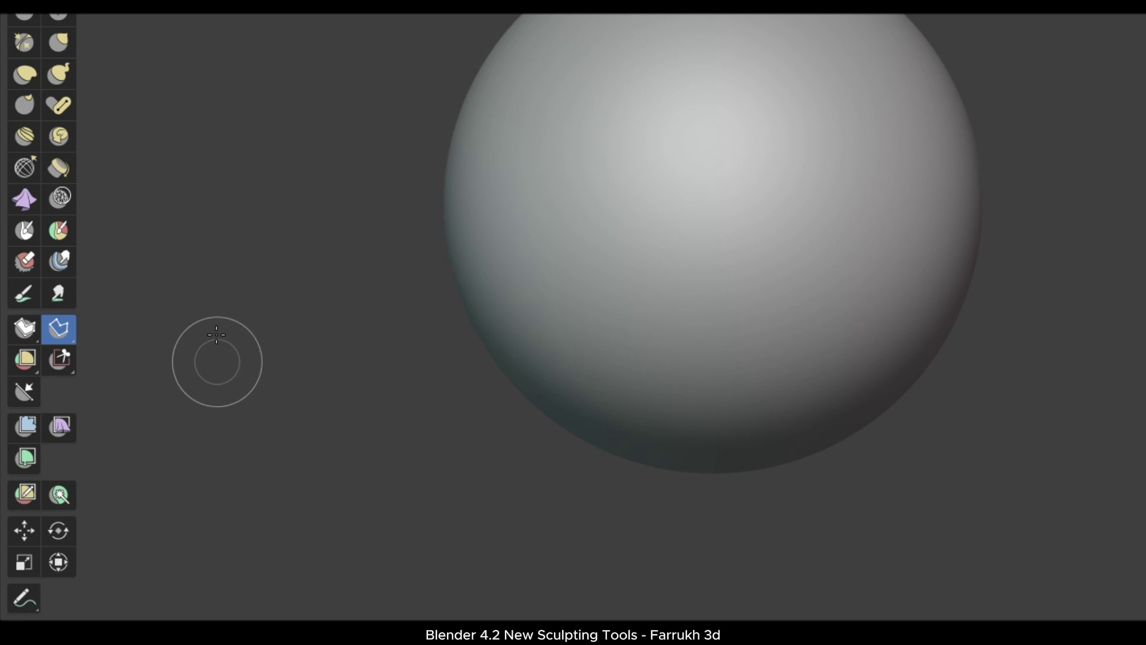
Browse the Face Set tool variants and make Polyline Trim the active trim tool
click(63, 357)
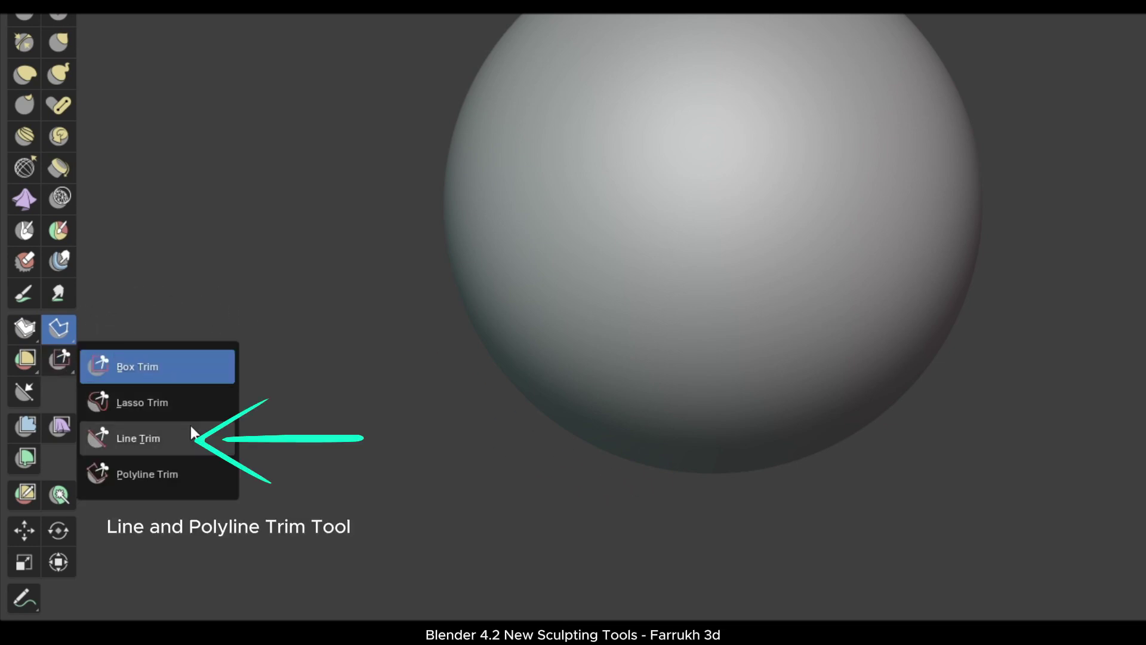
click(192, 473)
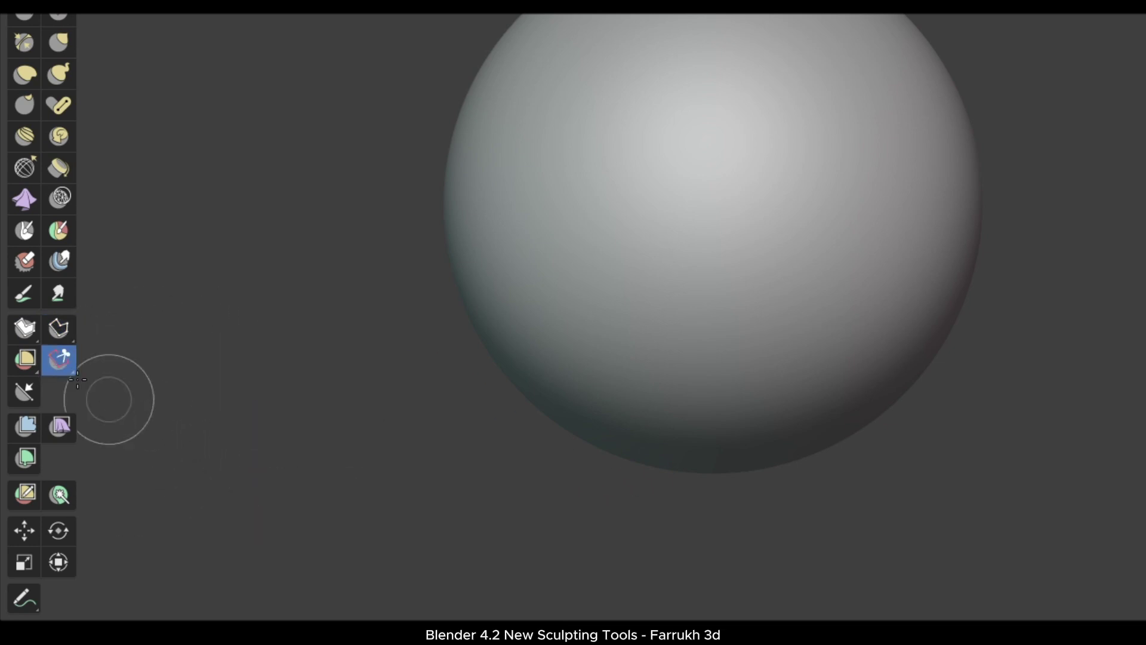
click(20, 363)
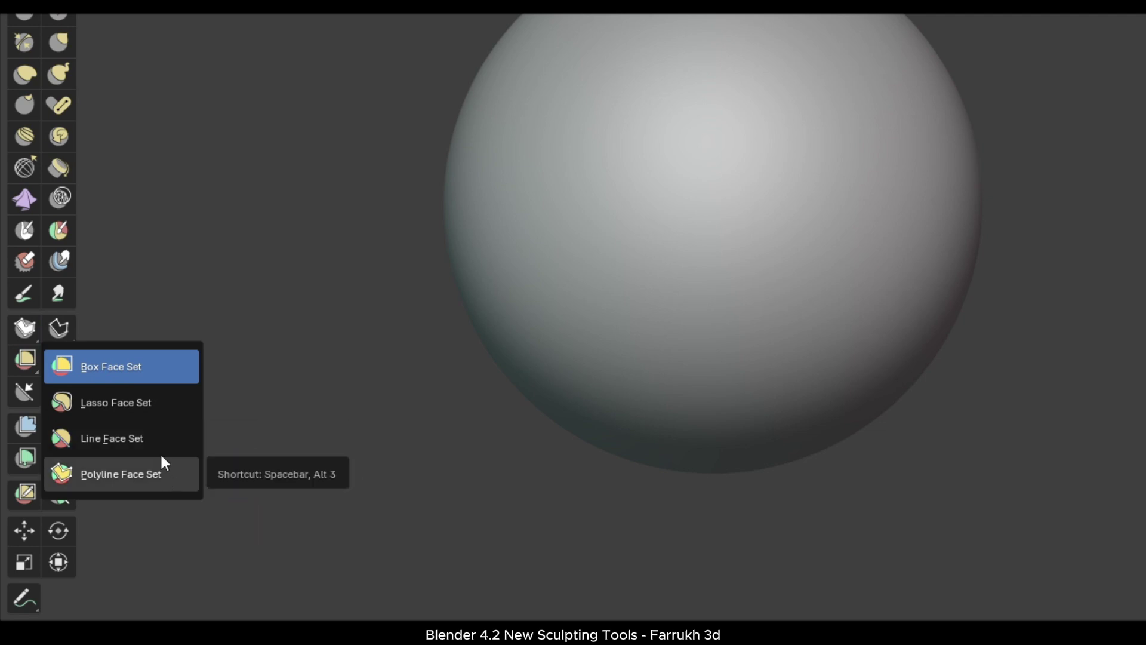
click(54, 360)
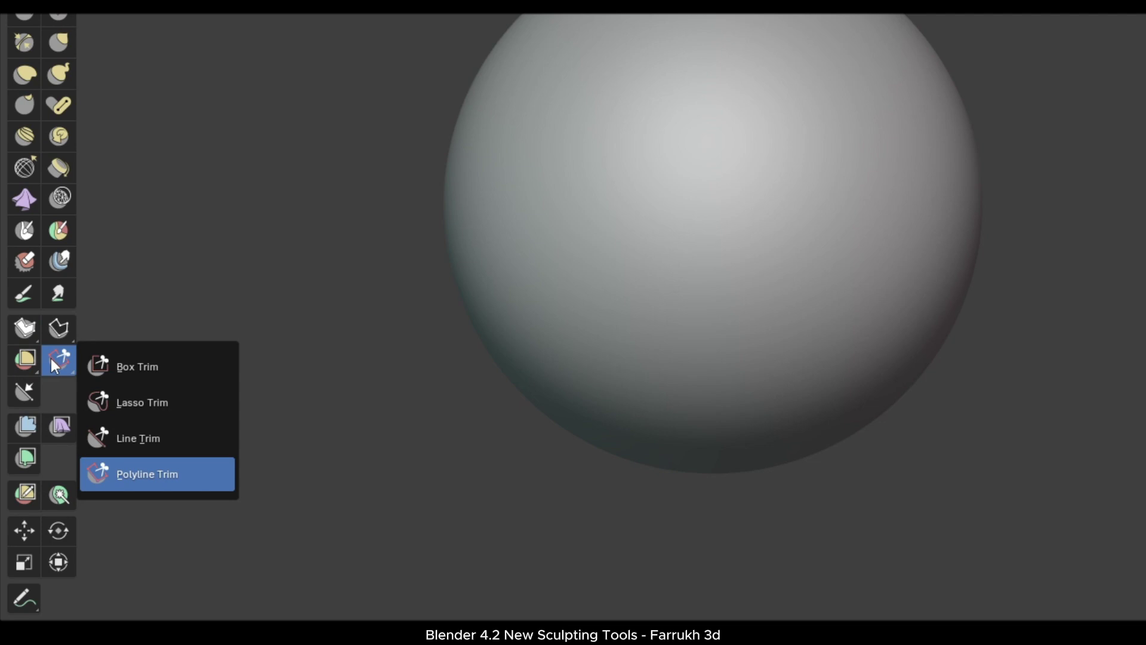
click(181, 476)
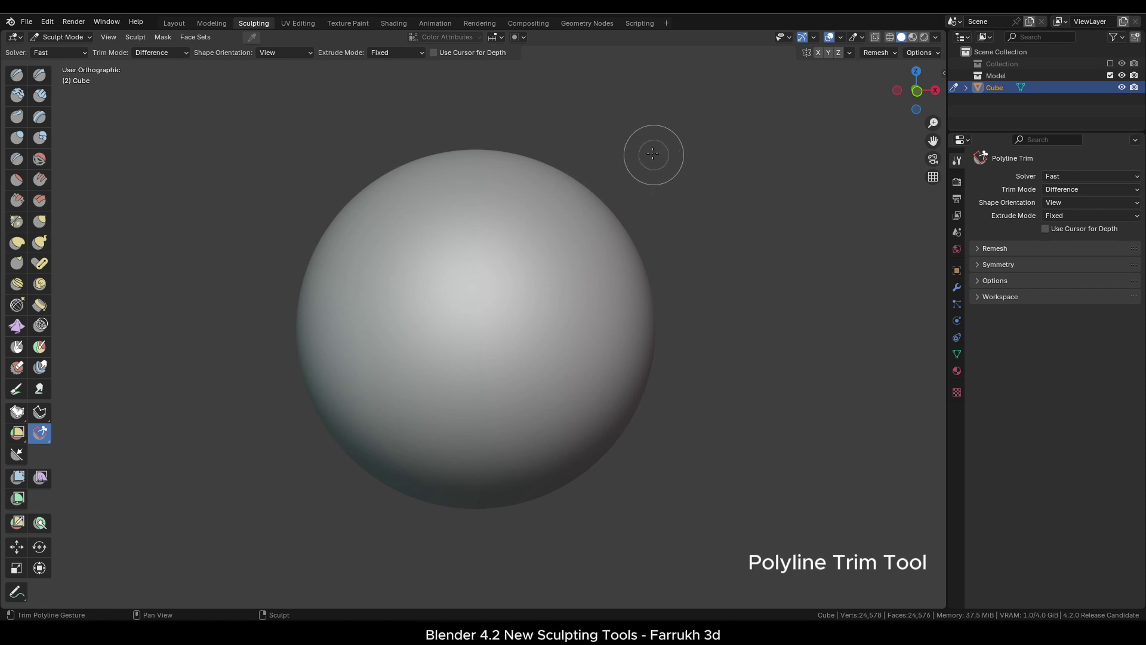
Cut a triangular wedge out of the sphere's right side with a closed three-point Polyline Trim shape
click(650, 153)
click(503, 281)
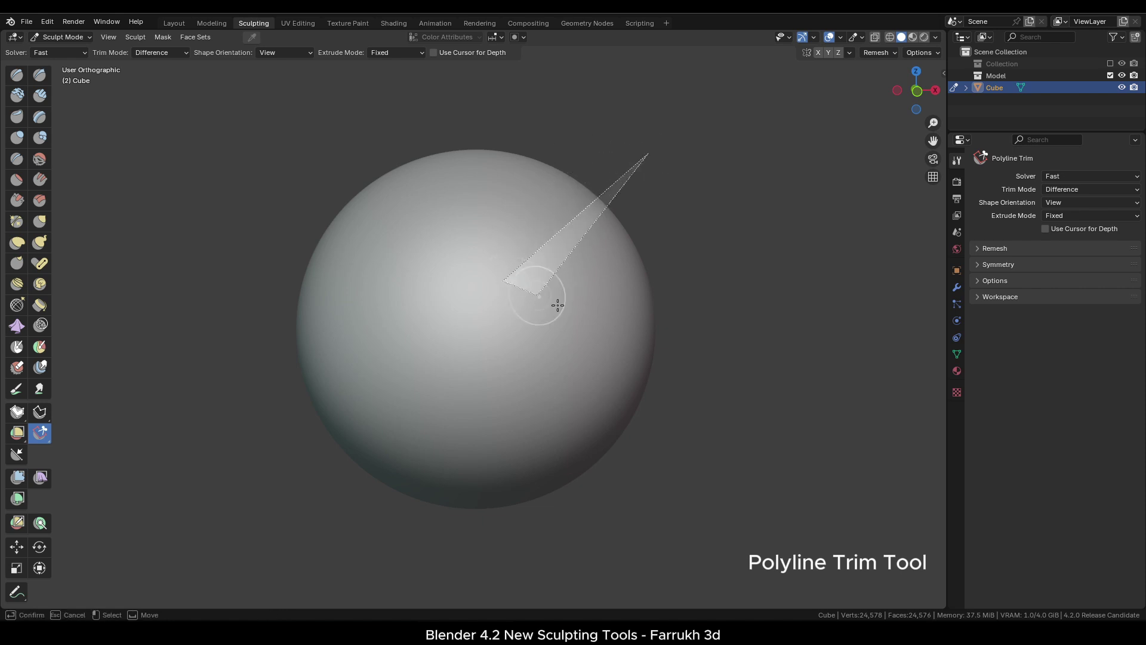
click(678, 406)
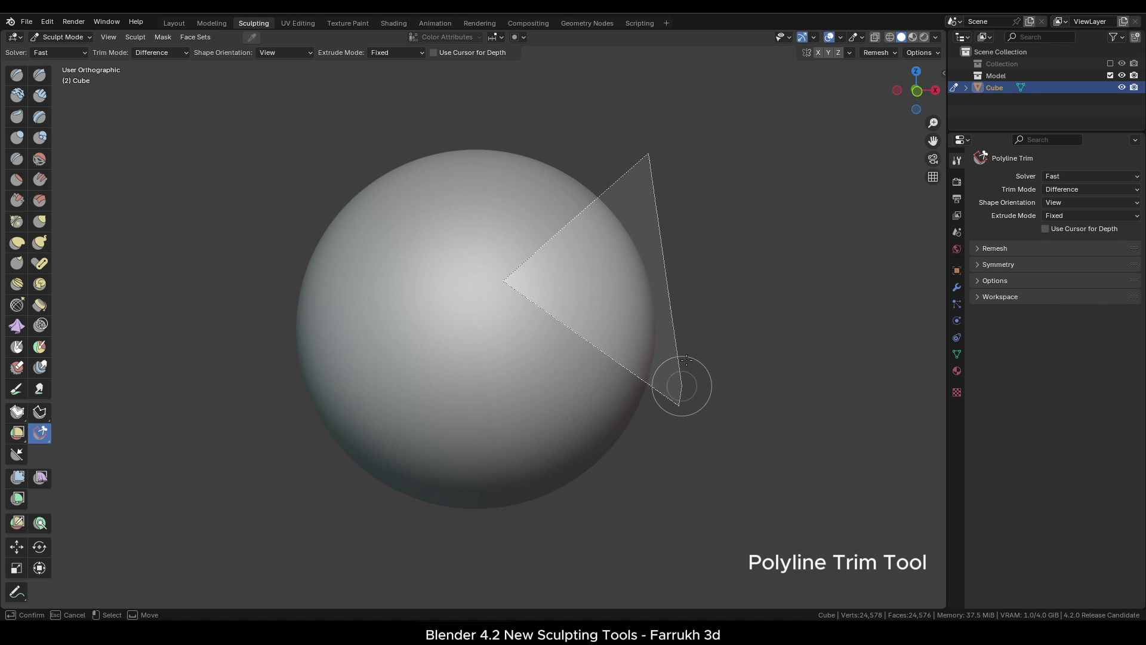
click(649, 153)
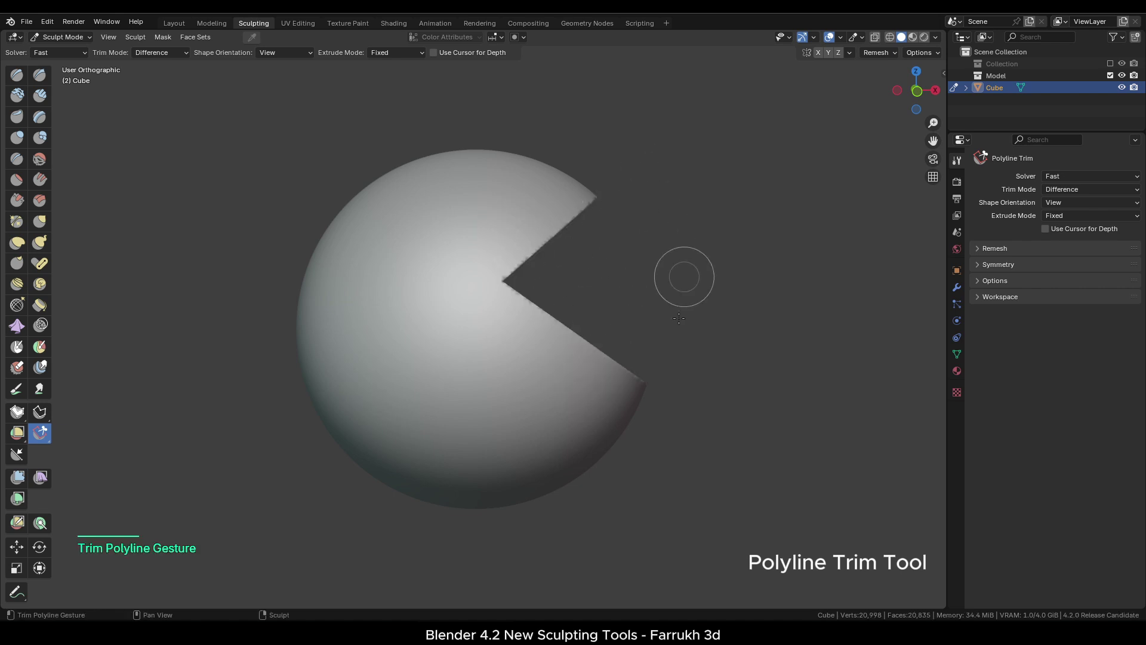
alt+middle_drag(718, 351, 745, 333)
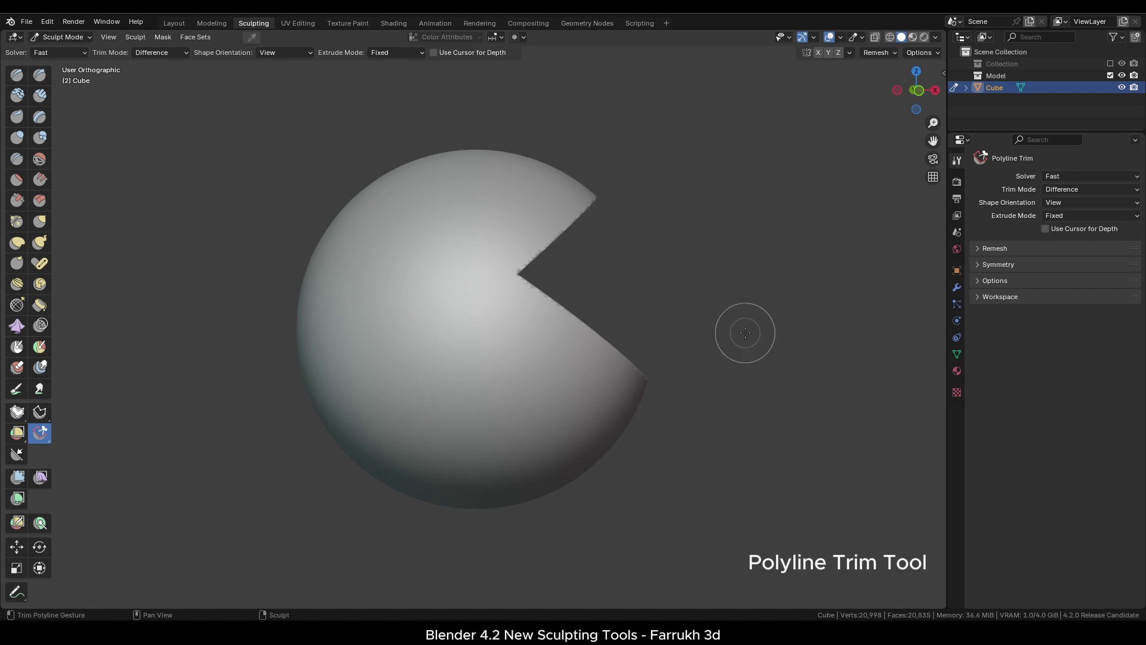
Draw an L-shaped Polyline Trim outline, shift it over the sphere's left edge and close it to cut that area away
click(474, 535)
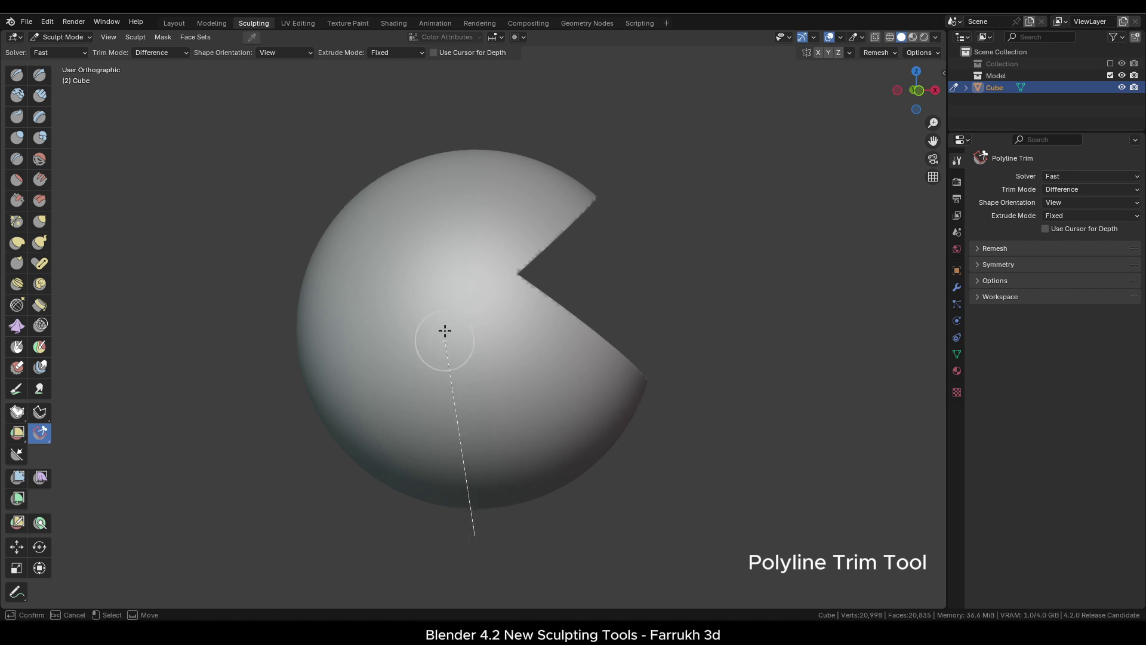
click(472, 357)
click(345, 357)
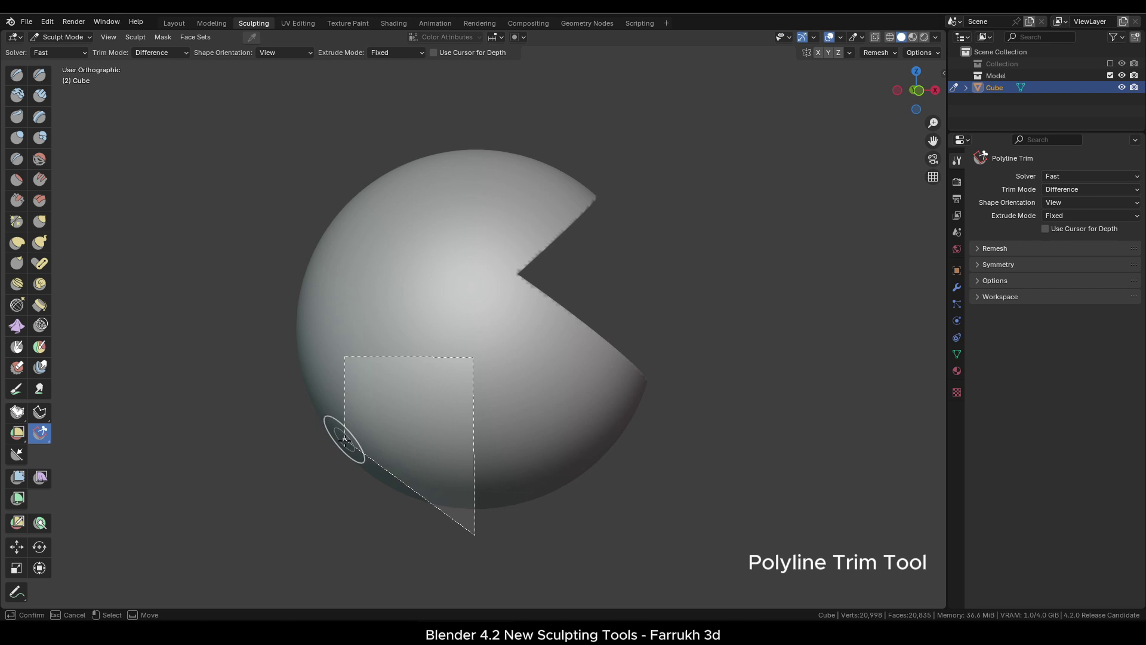
click(345, 442)
click(408, 447)
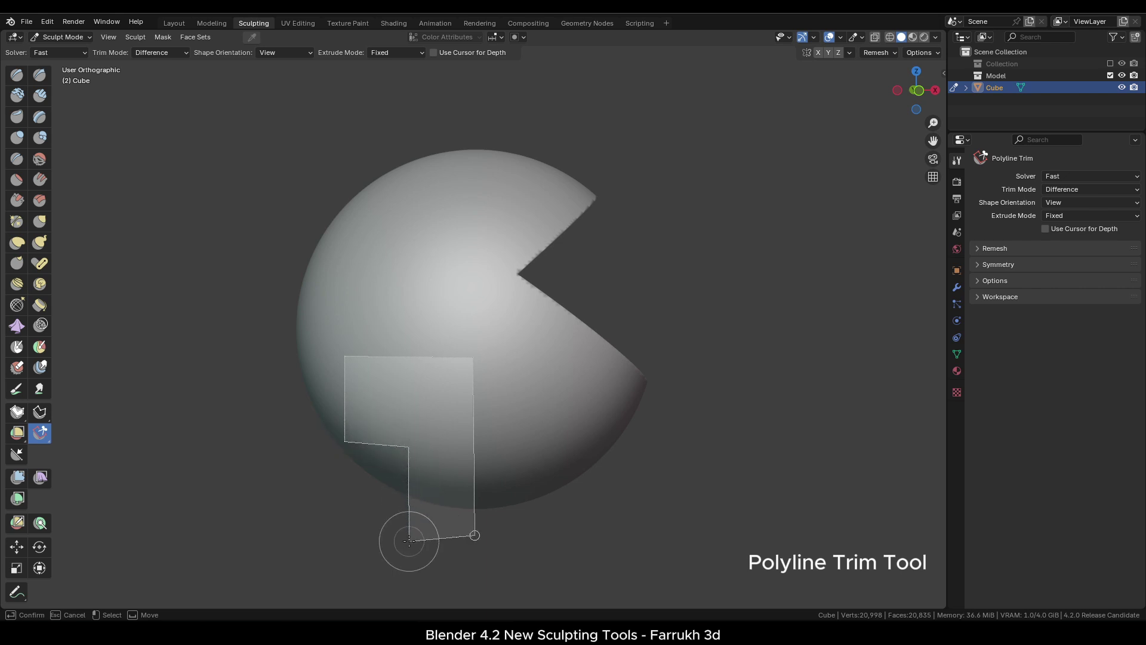
key(space)
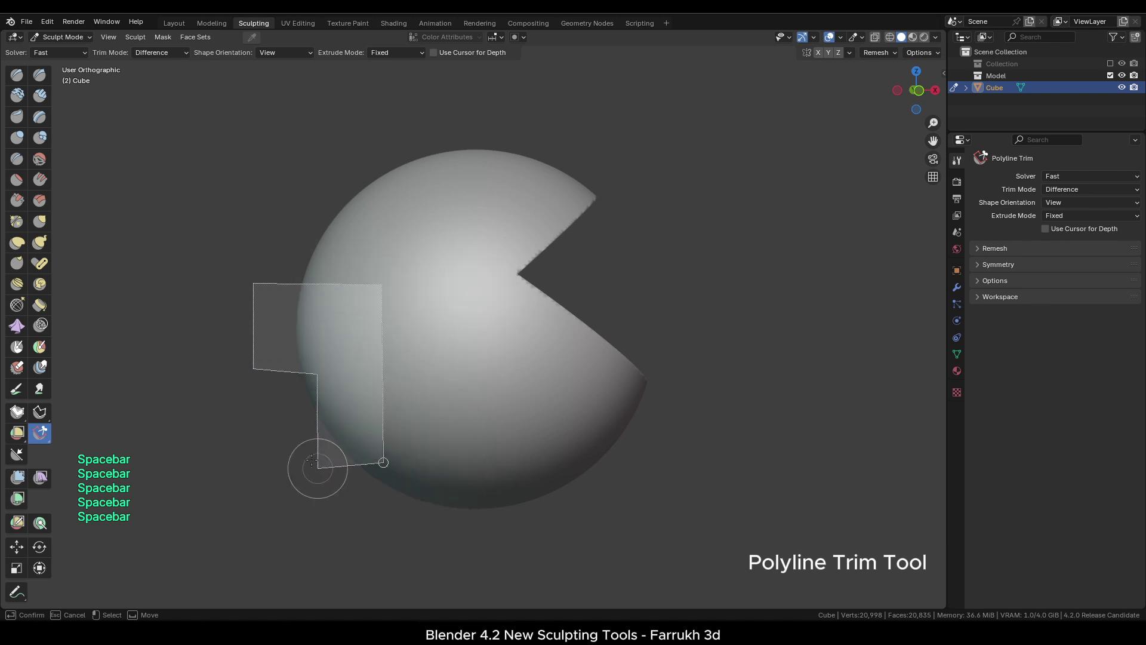
click(308, 443)
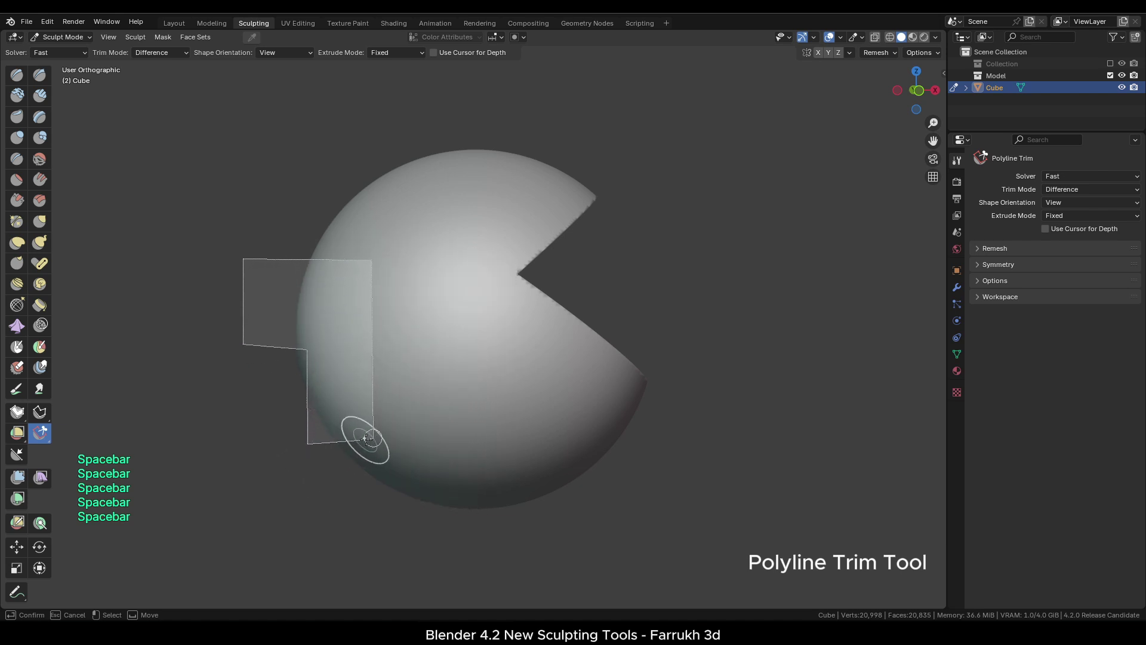
double_click(372, 438)
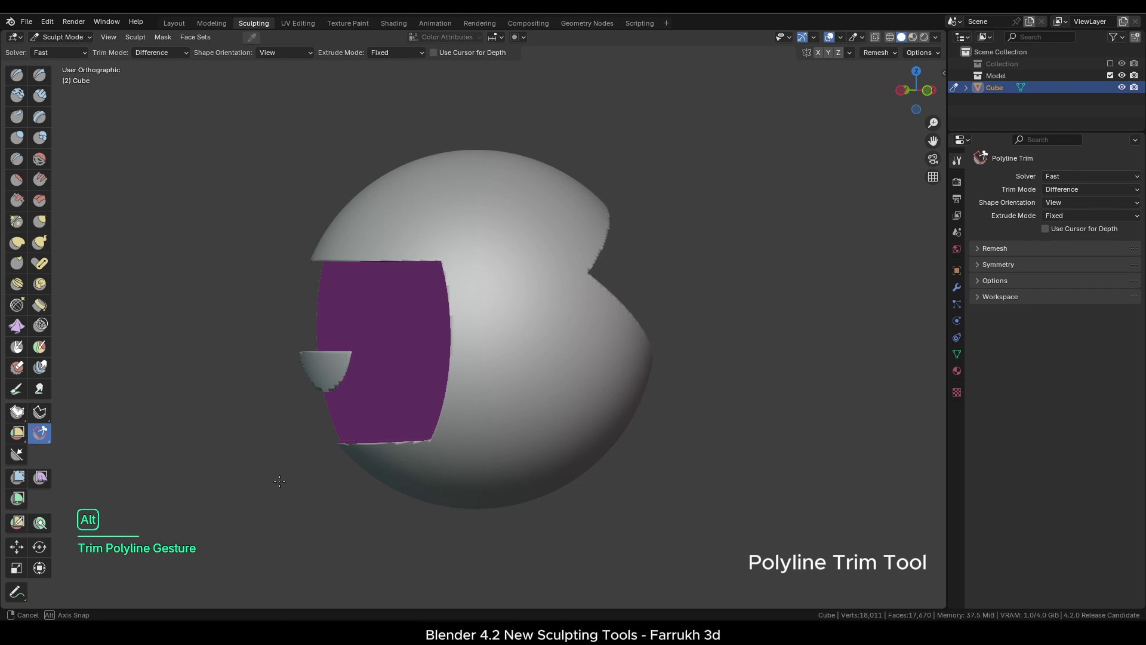
Remove the leftover fragment at the sphere's left cutout with a triangular Polyline Trim shape
alt+middle_drag(417, 366, 374, 366)
click(272, 324)
click(333, 326)
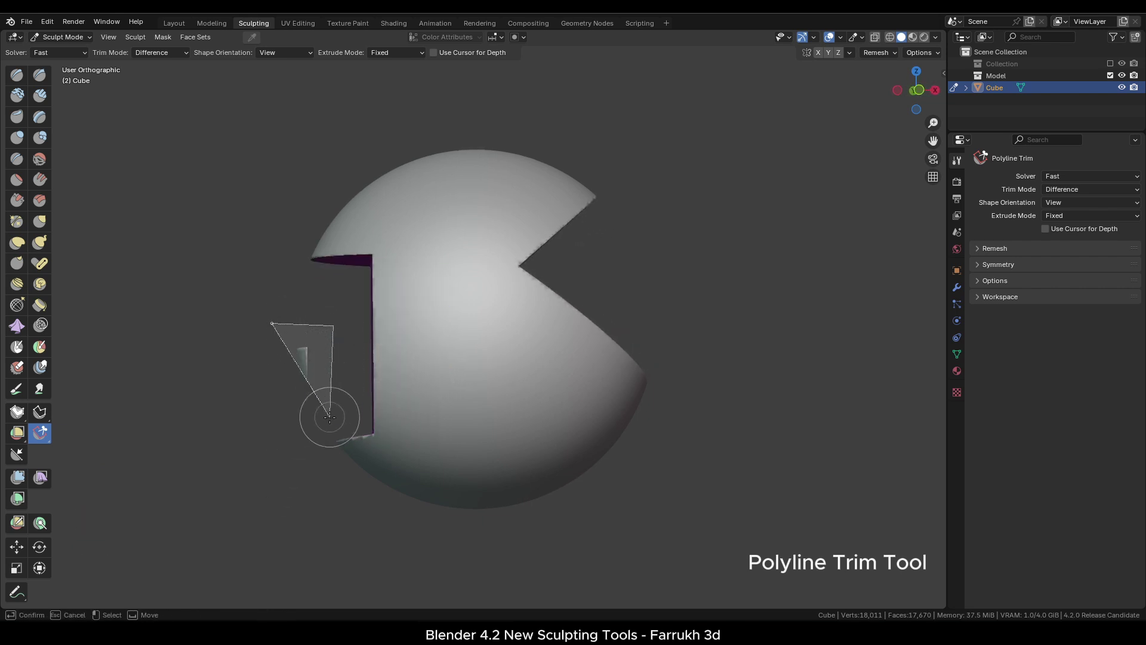
click(330, 417)
click(272, 325)
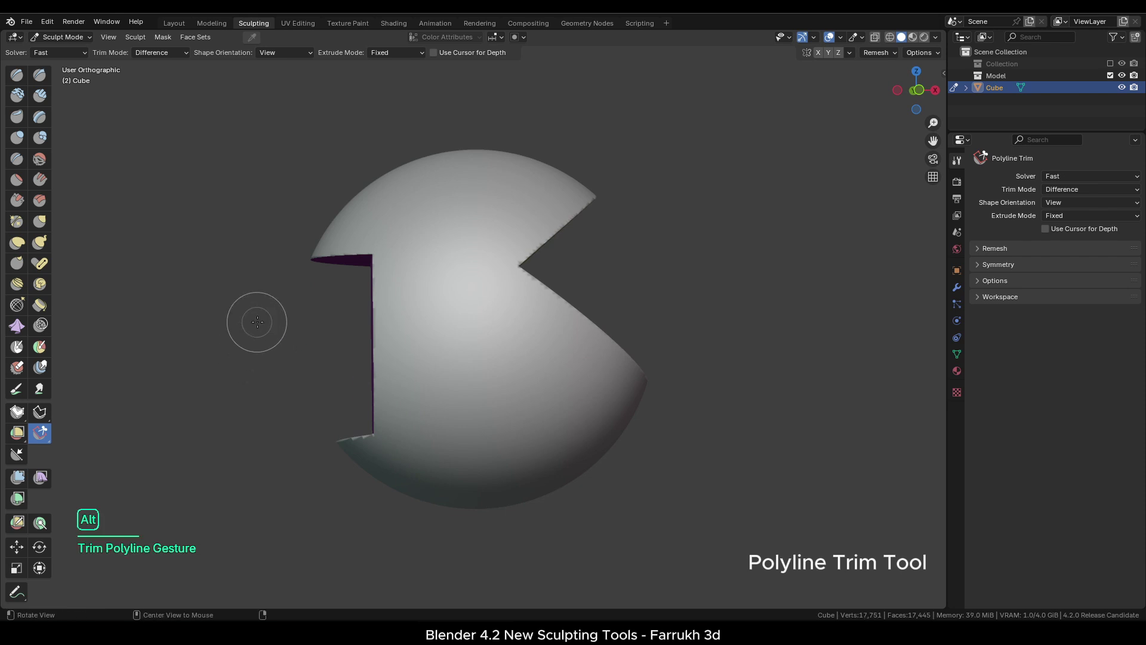
mouse_move(264, 324)
alt+mouse_down()
mouse_move(266, 351)
mouse_move(237, 319)
mouse_move(286, 342)
mouse_move(246, 327)
alt+mouse_up()
alt+middle_drag(246, 326, 250, 326)
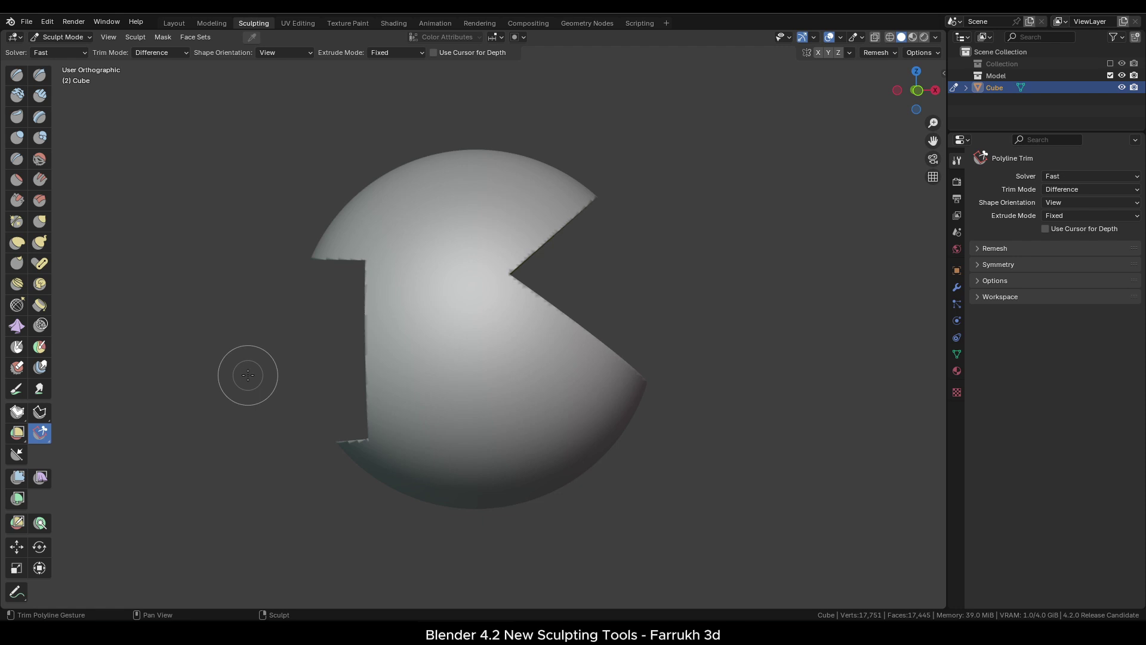
Use Line Trim to slice off the sphere's lower part with two slanted cuts and its left edge with a third
click(44, 435)
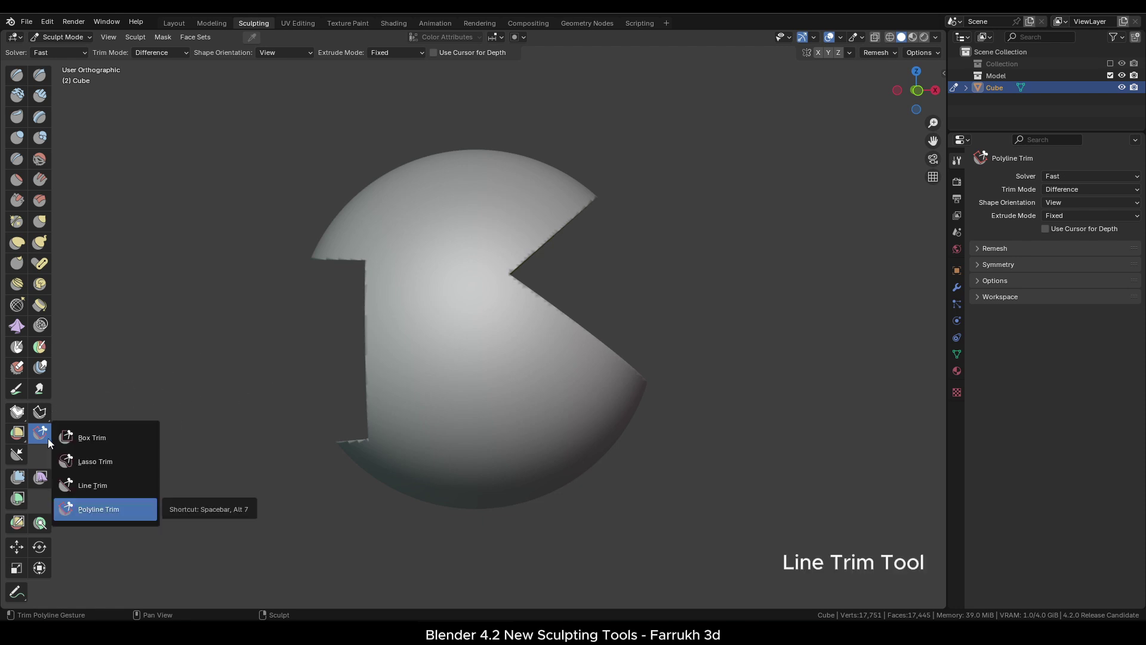
click(92, 486)
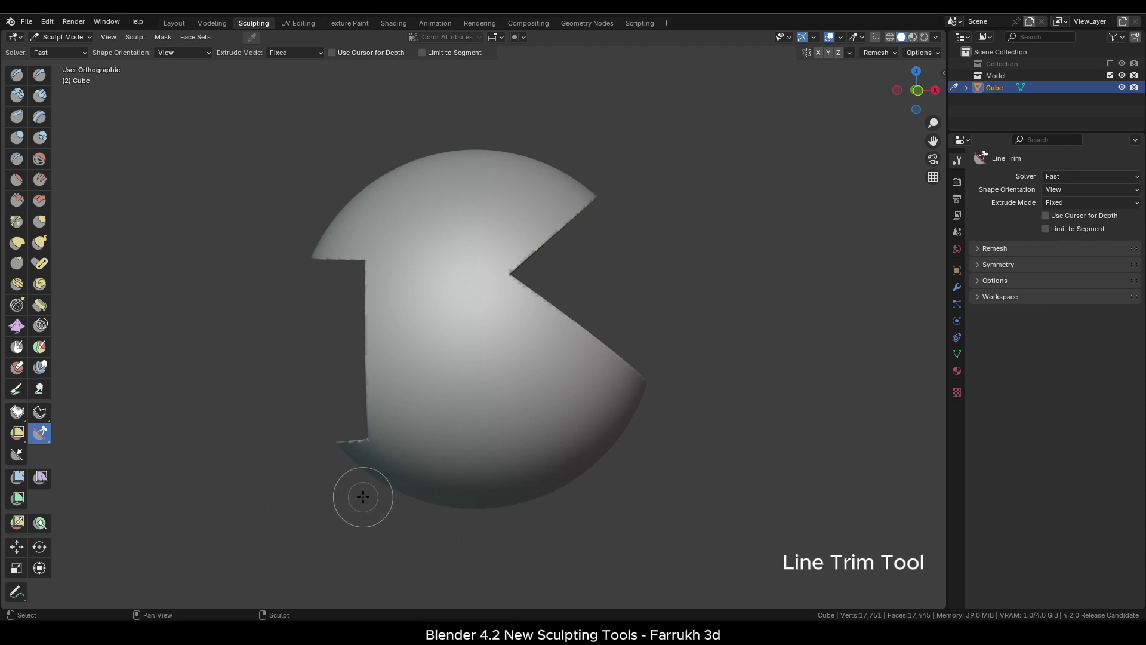
drag(343, 501, 670, 354)
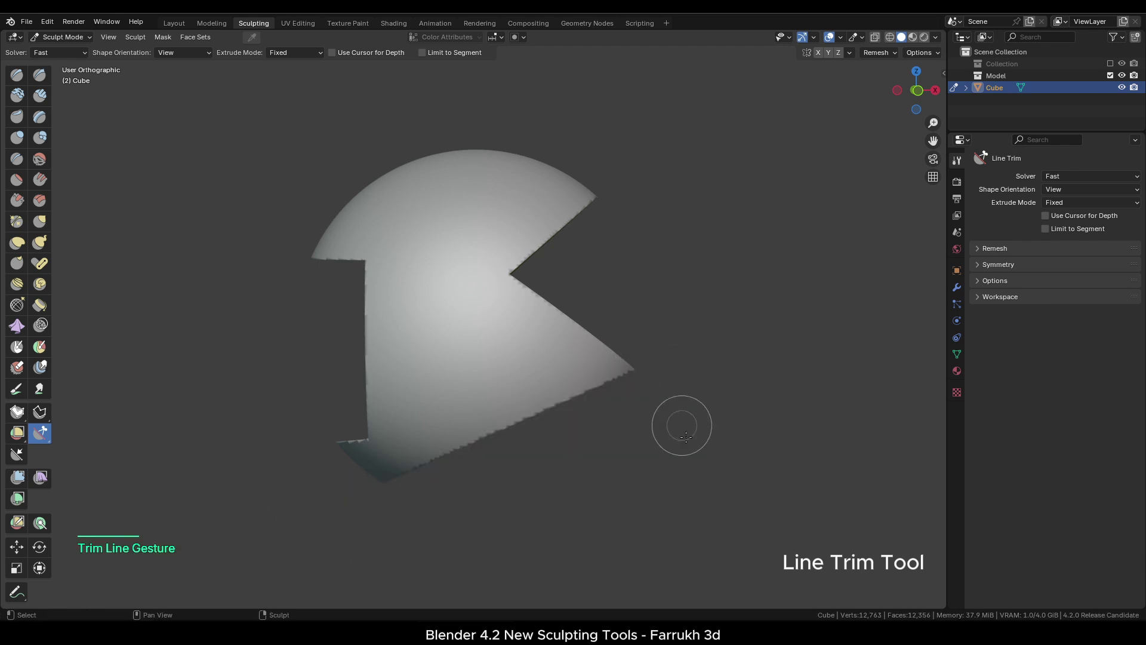
mouse_move(706, 440)
alt+mouse_down()
mouse_move(691, 400)
mouse_move(706, 442)
alt+mouse_up()
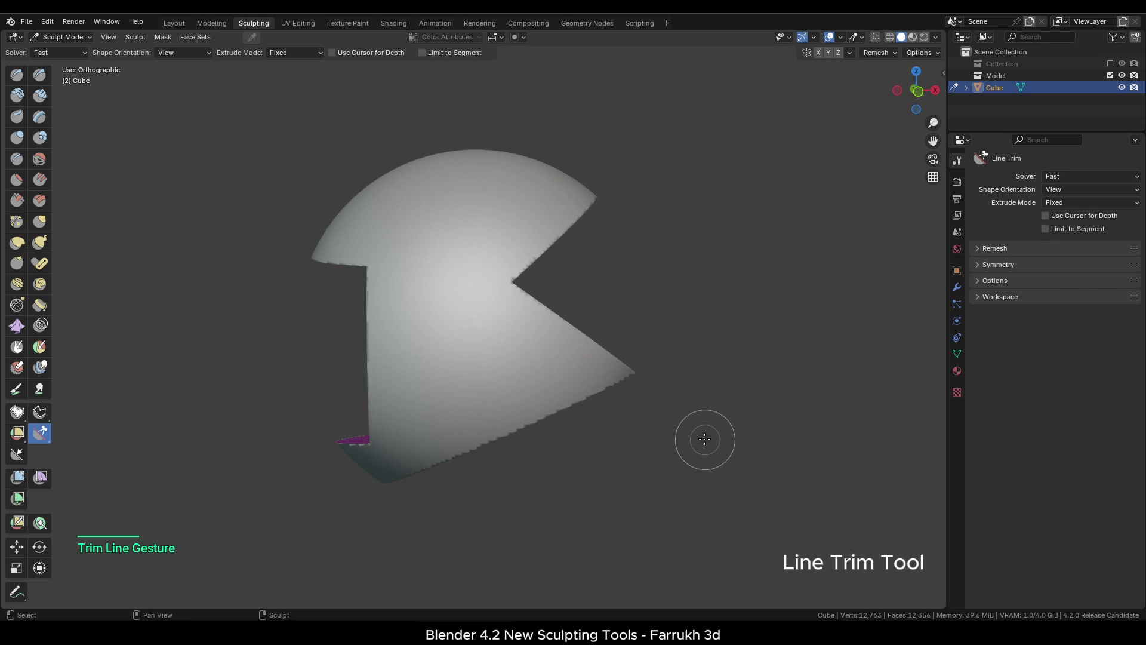
drag(315, 400, 705, 326)
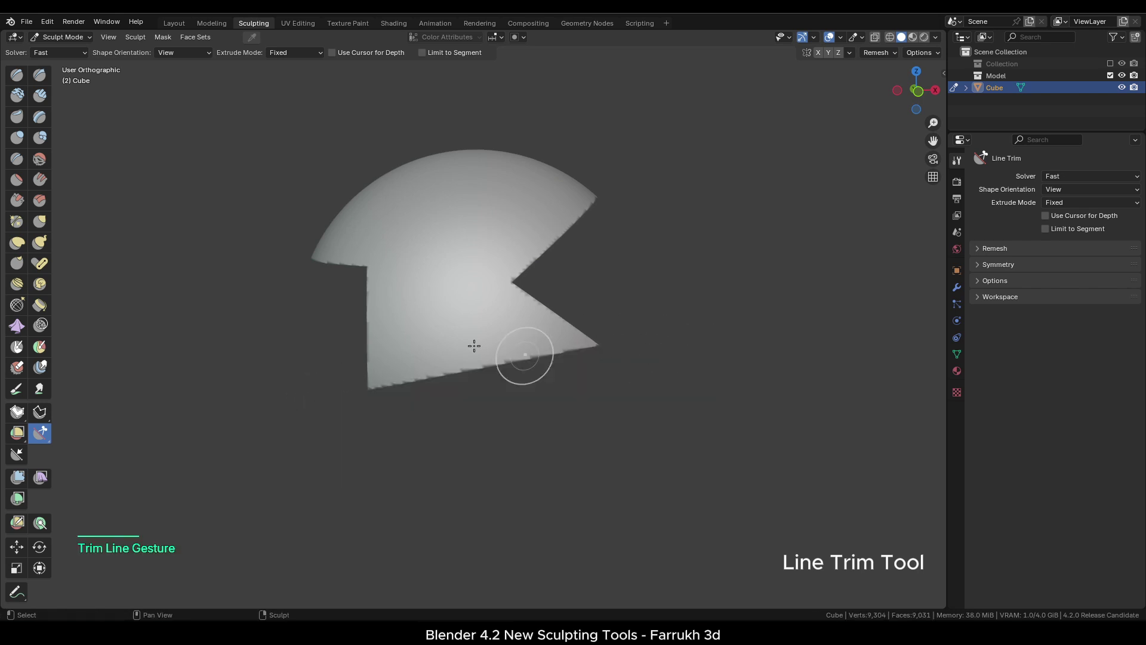
drag(291, 222, 409, 385)
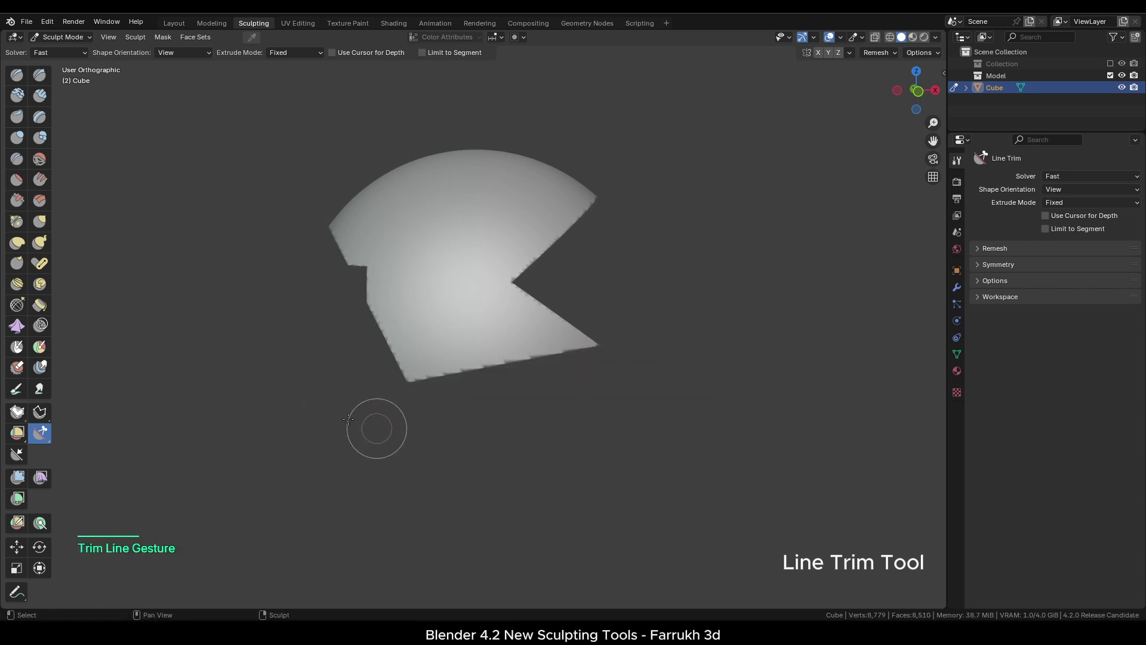
mouse_move(323, 401)
alt+mouse_down()
mouse_move(344, 401)
mouse_move(317, 400)
alt+mouse_up()
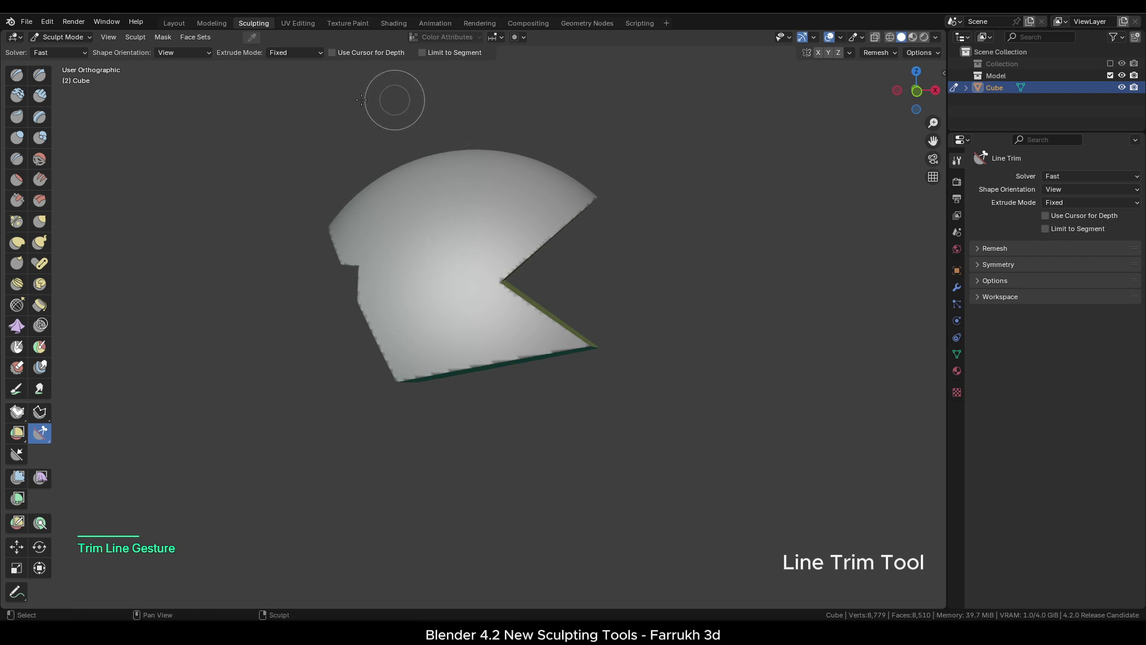
alt+drag(332, 106, 338, 111)
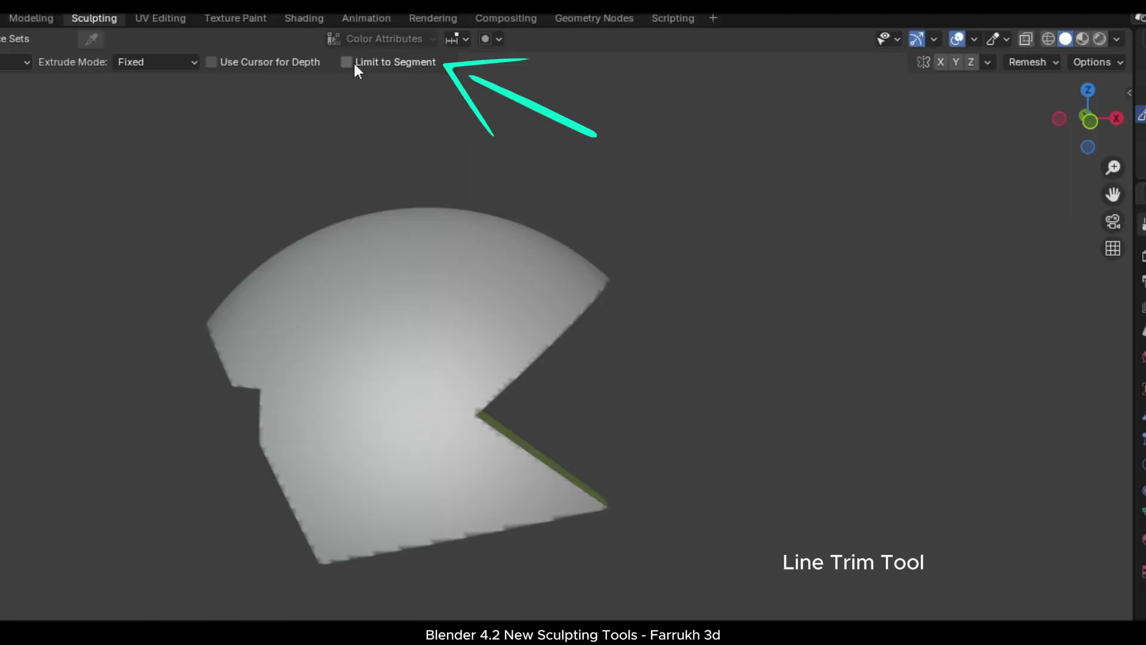
Enable Limit to Segment and try cutting a narrow vertical strip through the middle of the shape with Line Trim
click(422, 52)
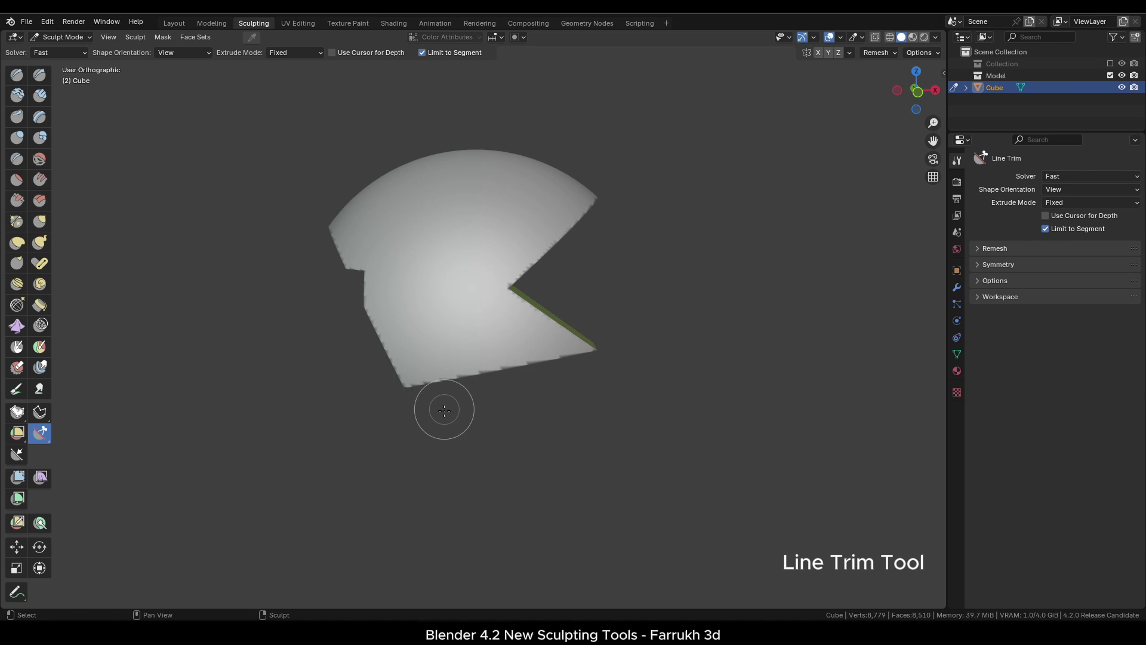
drag(455, 146, 498, 147)
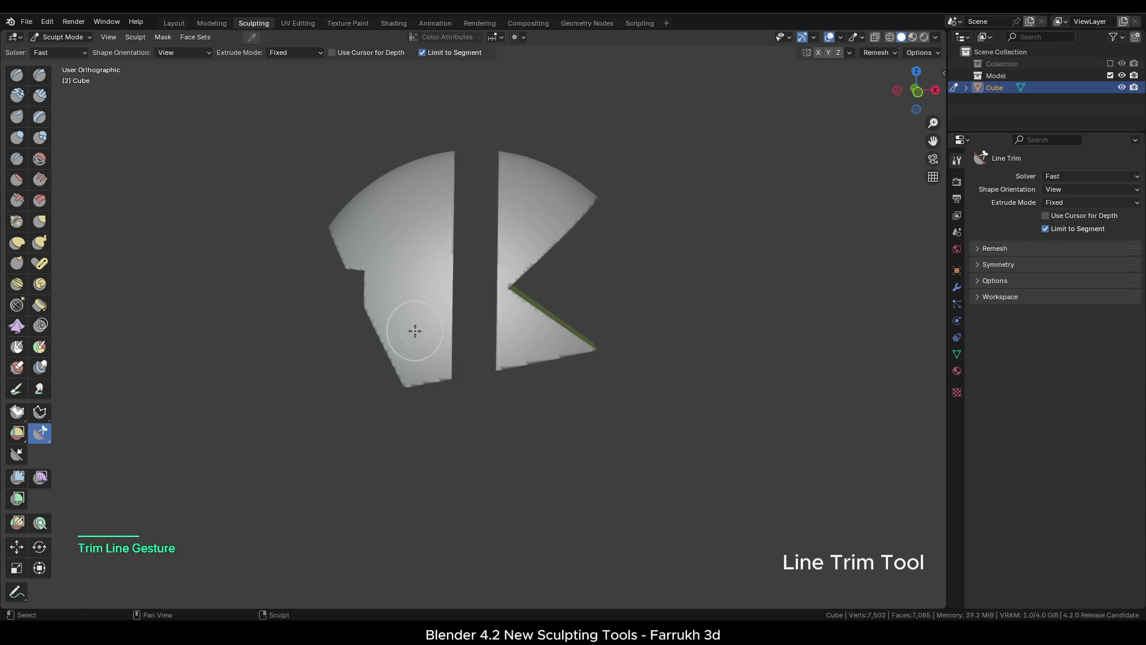
key(ctrl+z)
Undo all the trims back to the full sphere and draw a short segment-limited line trim near its right edge
mouse_move(416, 300)
mouse_down()
mouse_move(440, 348)
mouse_move(496, 325)
mouse_move(455, 335)
mouse_move(468, 347)
mouse_up()
key(space)
key(ctrl+z)
key(ctrl+z)
key(ctrl+z)
key(ctrl+z)
key(ctrl+z)
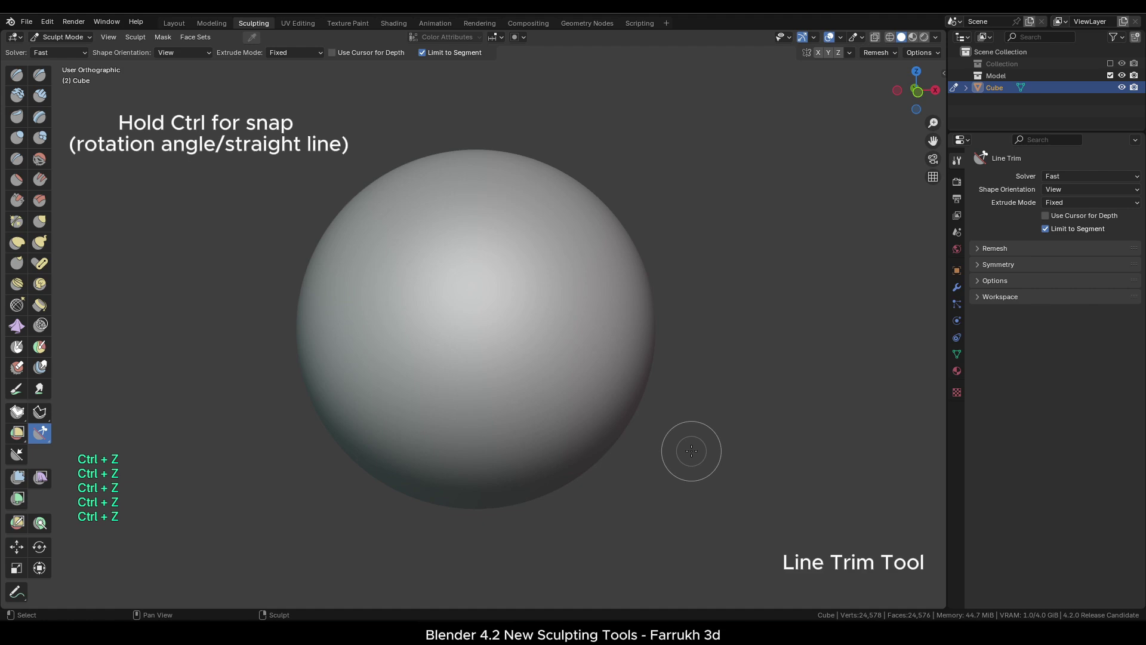
drag(601, 235, 638, 330)
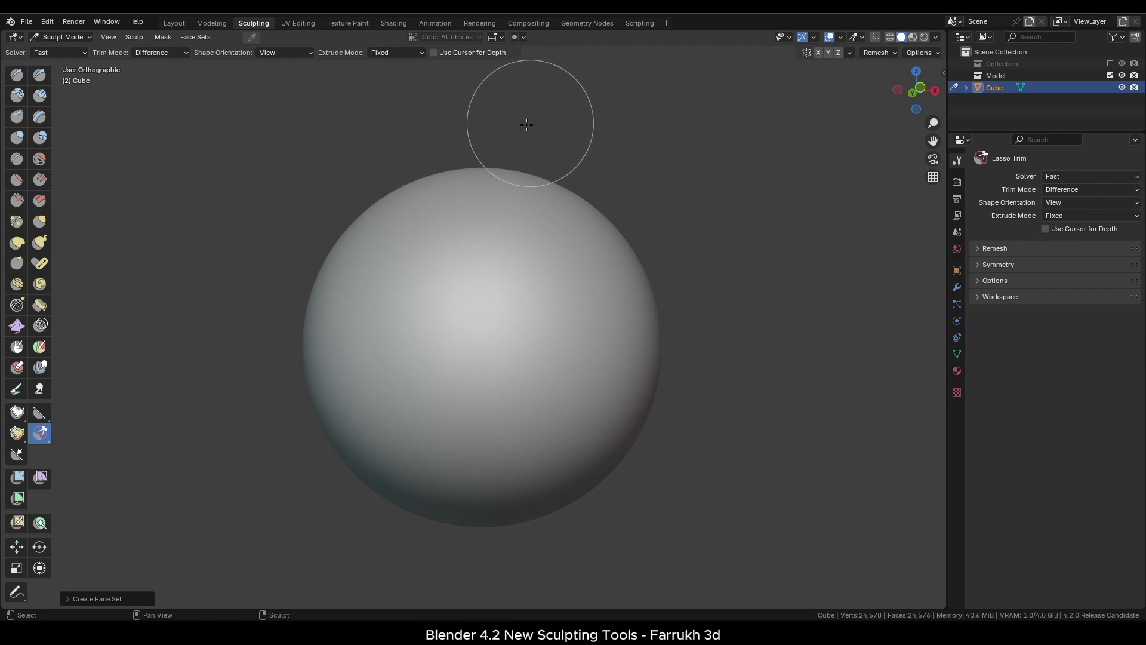
Set the brush radius to 75 and cut away the sphere's right half along a wavy Lasso Trim outline
key(f)
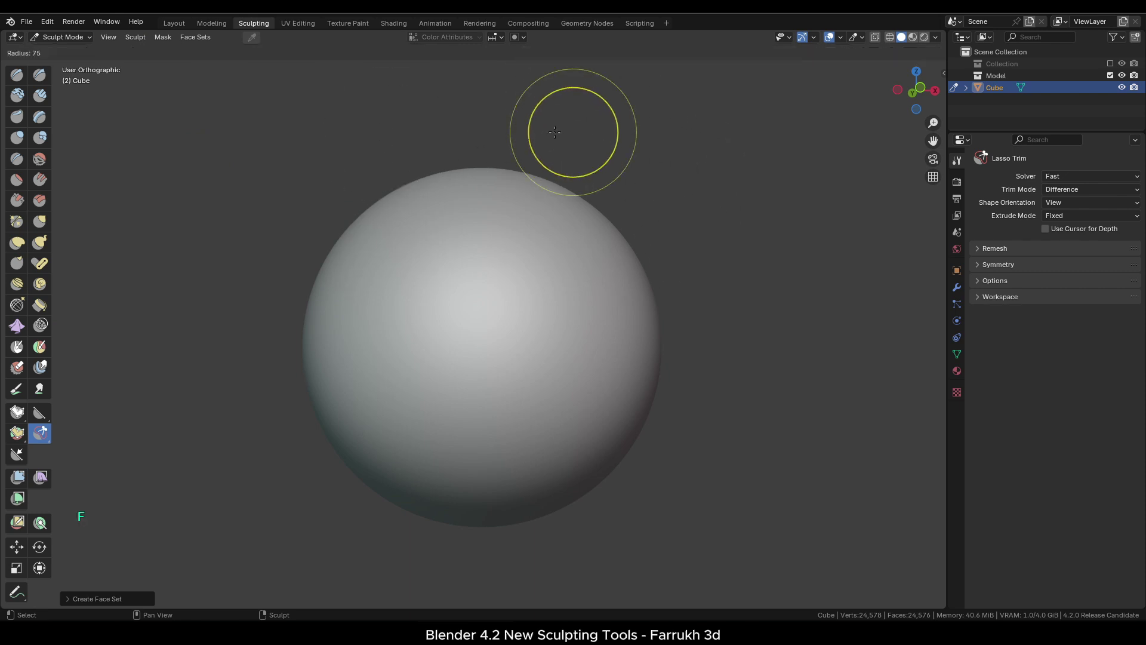
click(554, 132)
mouse_move(568, 118)
mouse_down()
mouse_move(544, 128)
mouse_move(497, 275)
mouse_move(511, 453)
mouse_move(710, 384)
mouse_move(610, 134)
mouse_up()
mouse_move(739, 461)
alt+mouse_down()
mouse_move(683, 424)
mouse_move(725, 418)
alt+mouse_up()
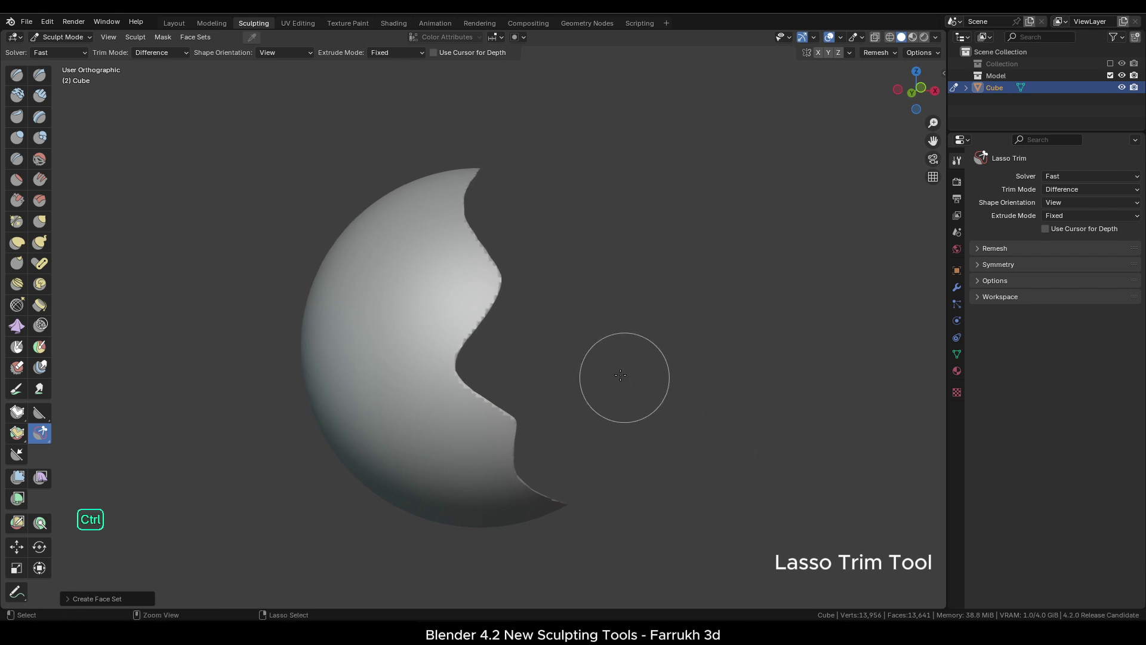
Undo the wavy trim and cut a triangular hole through the middle of the sphere with Lasso Trim
key(ctrl+z)
mouse_move(473, 264)
mouse_down()
mouse_move(501, 430)
mouse_move(530, 366)
mouse_move(483, 270)
mouse_up()
drag(493, 312, 494, 313)
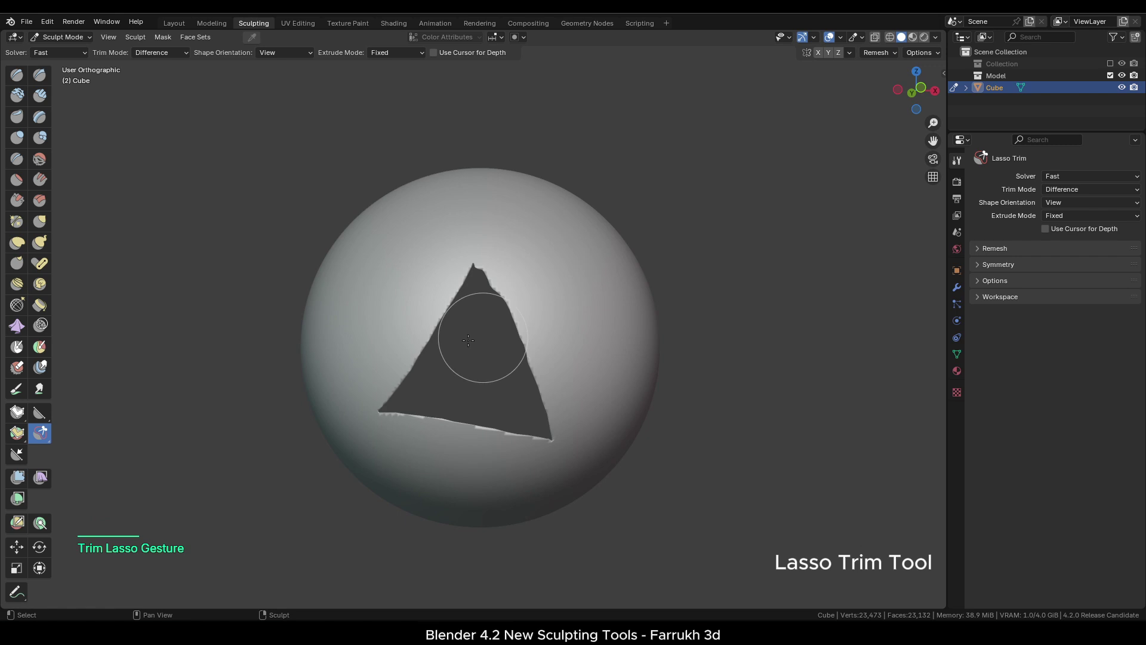
key(ctrl)
click(78, 52)
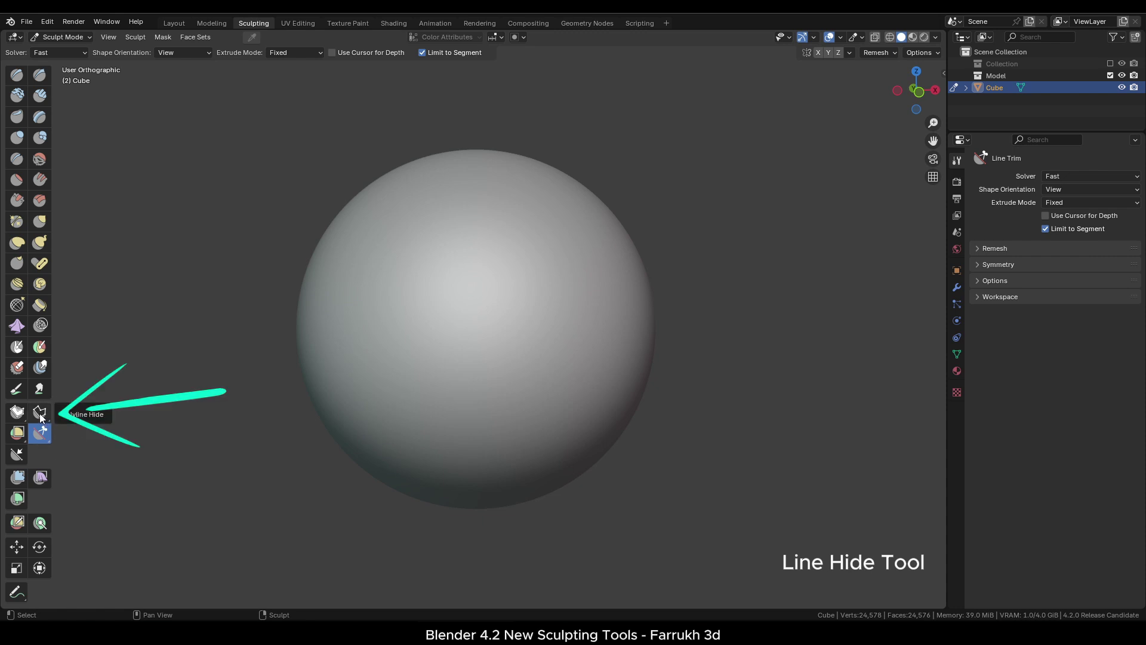
Hide the sphere's lower part along a slanted line with Line Hide and show all of it again
drag(40, 417, 54, 416)
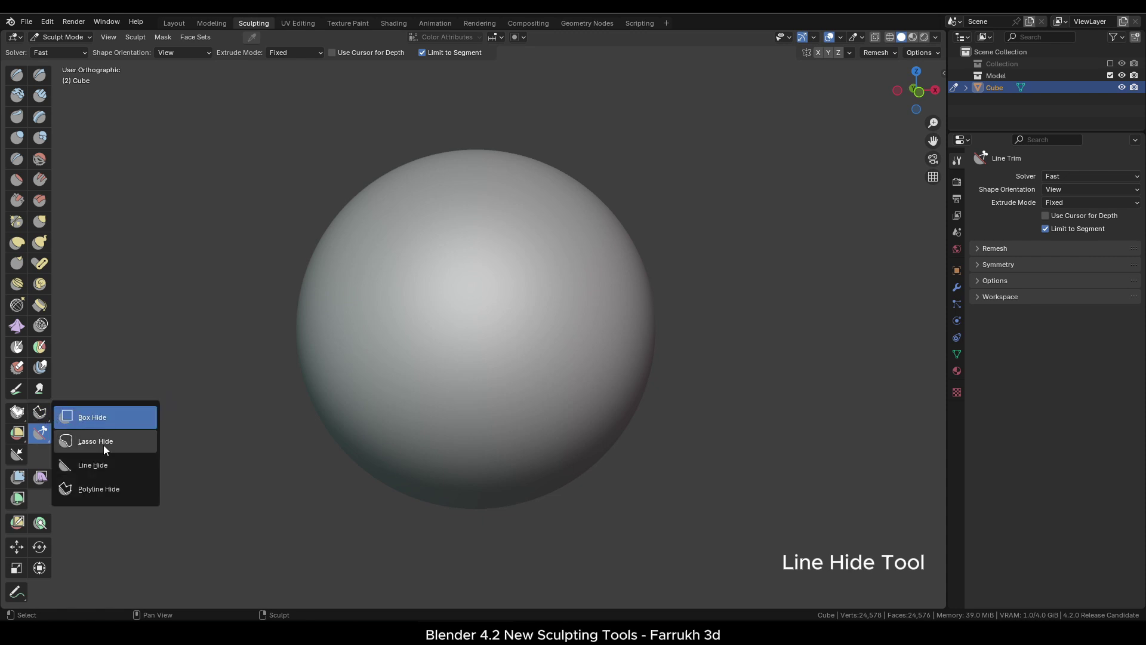
click(108, 466)
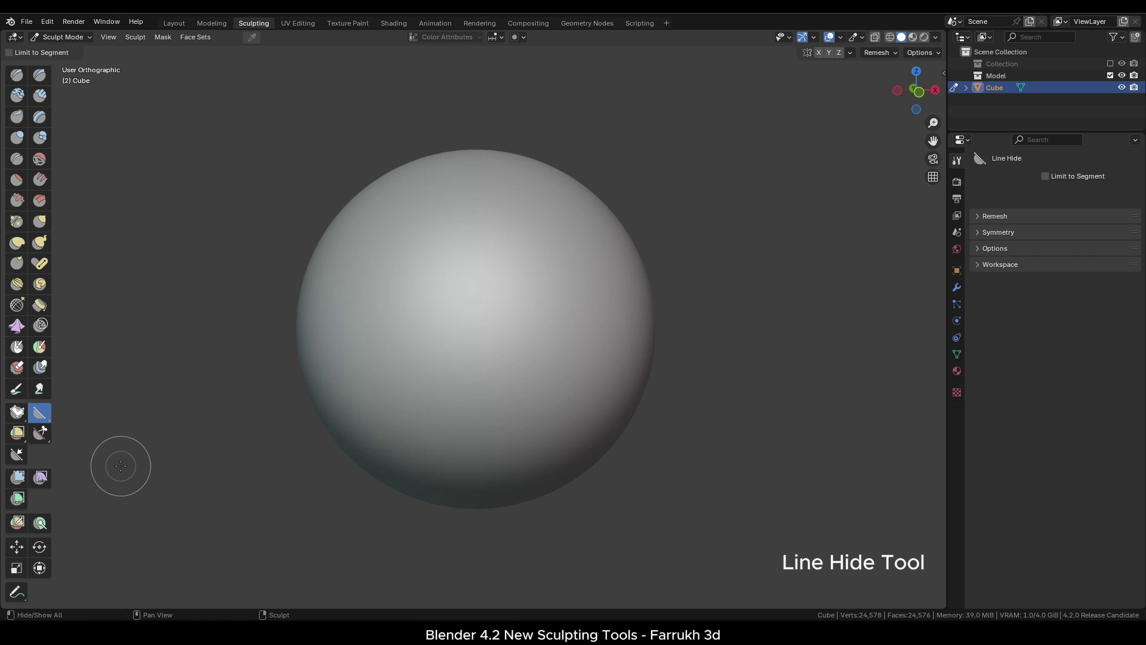
drag(219, 265, 764, 405)
mouse_move(752, 447)
alt+mouse_down()
mouse_move(763, 396)
mouse_move(739, 434)
alt+mouse_up()
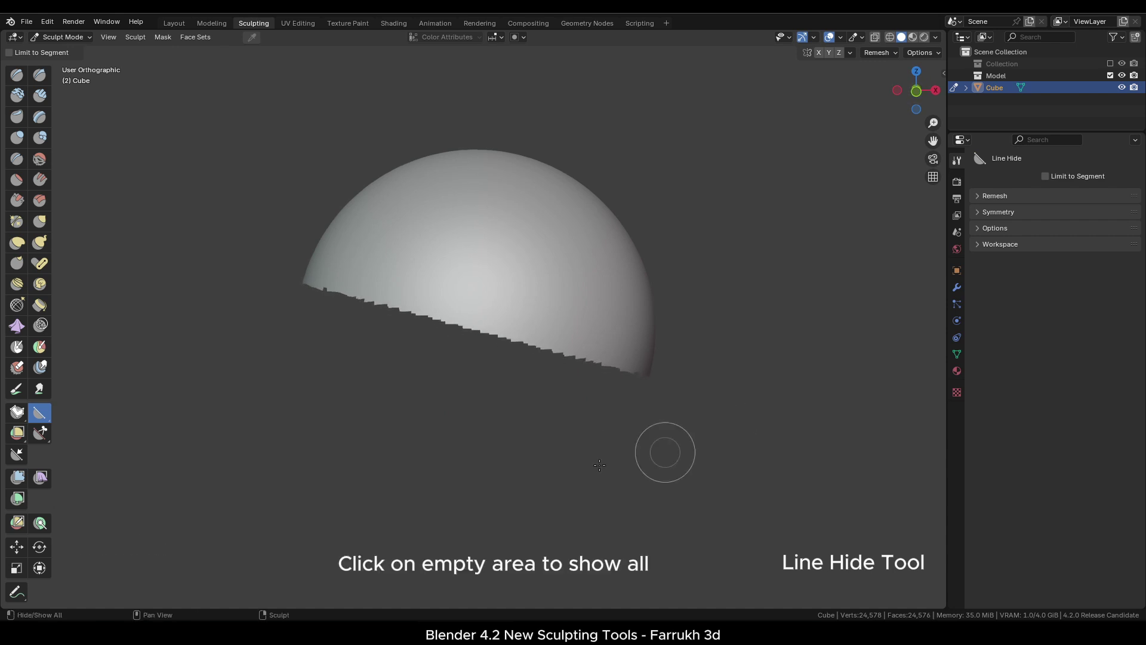
click(802, 382)
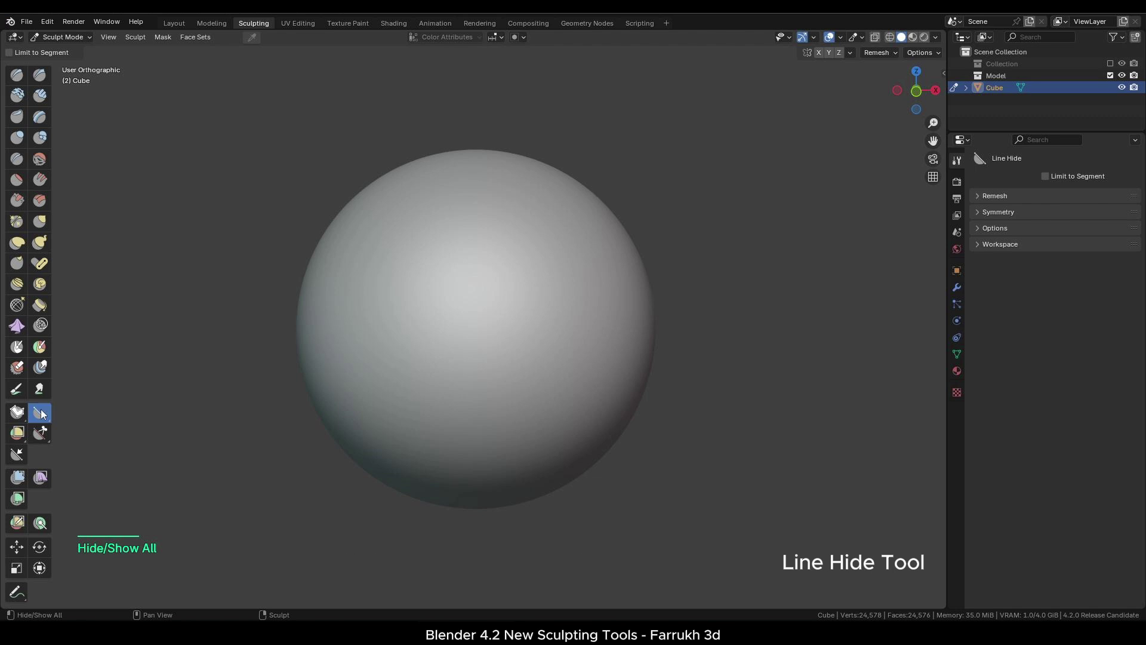
Hide a triangular area in the middle of the sphere with Polyline Hide
drag(42, 413, 101, 493)
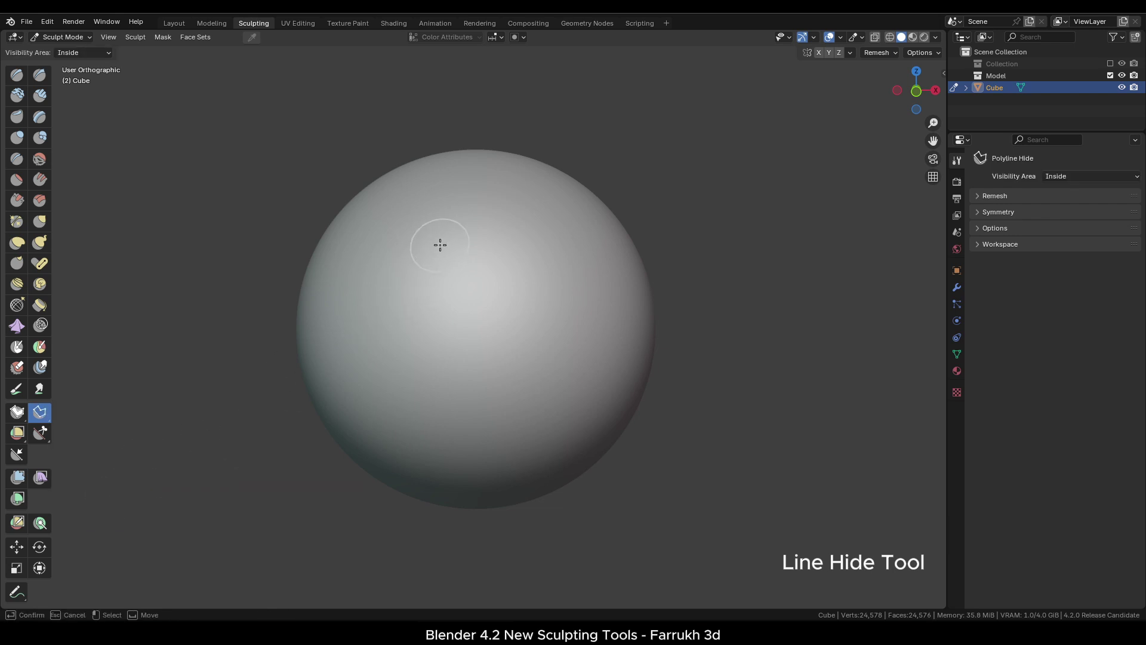
click(594, 338)
click(420, 437)
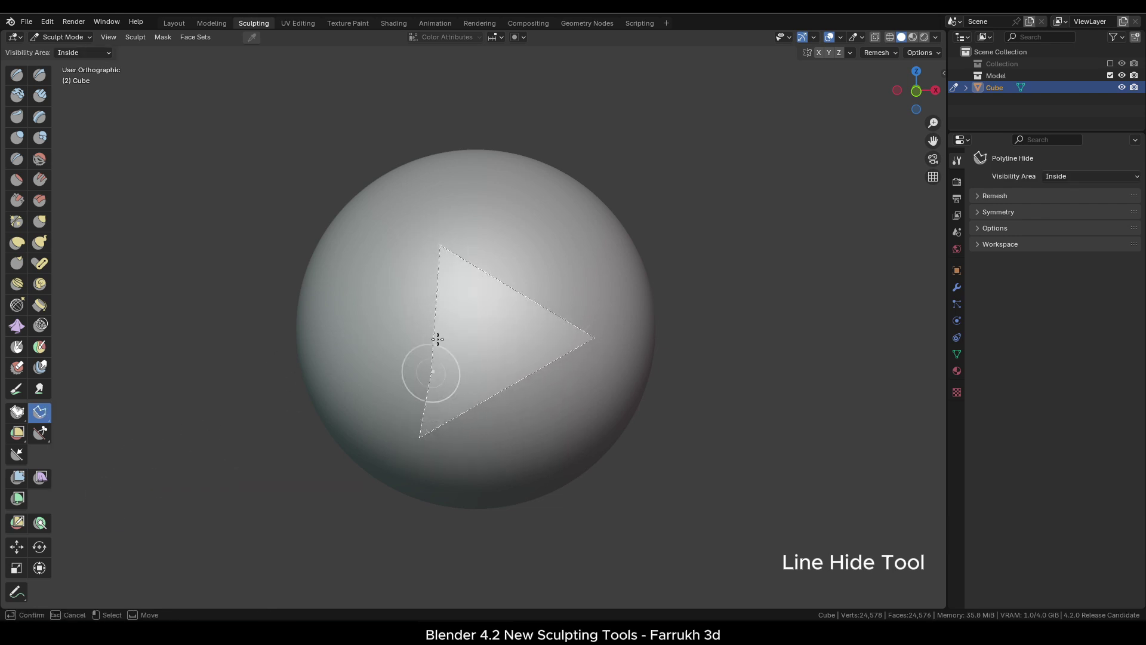
click(439, 247)
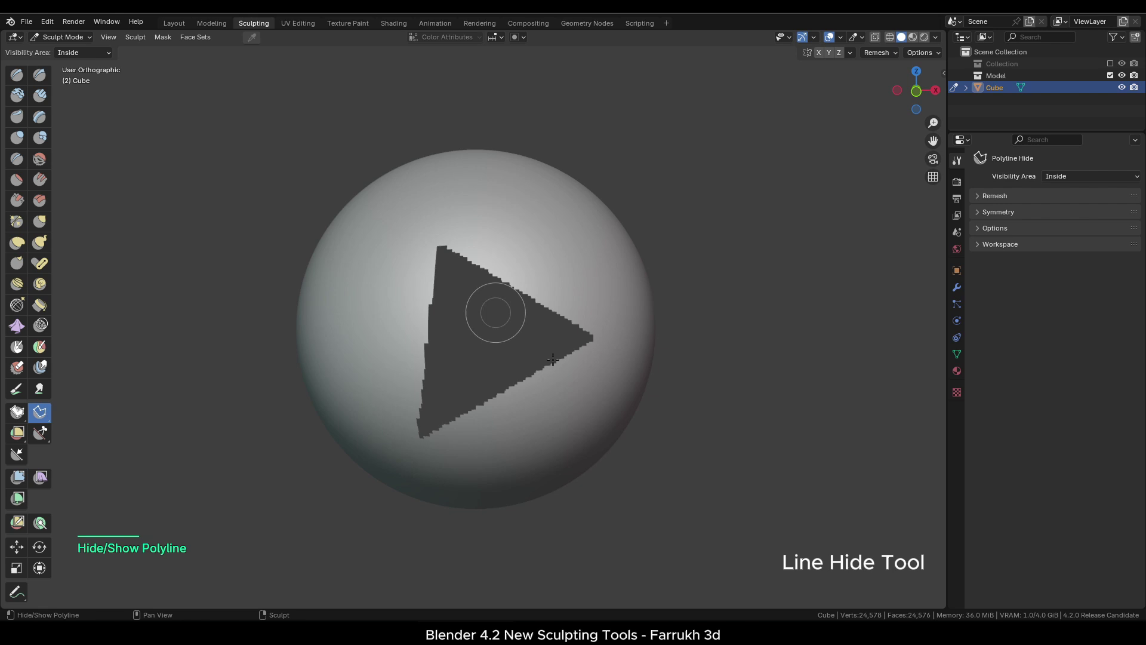
alt+middle_drag(734, 474, 735, 467)
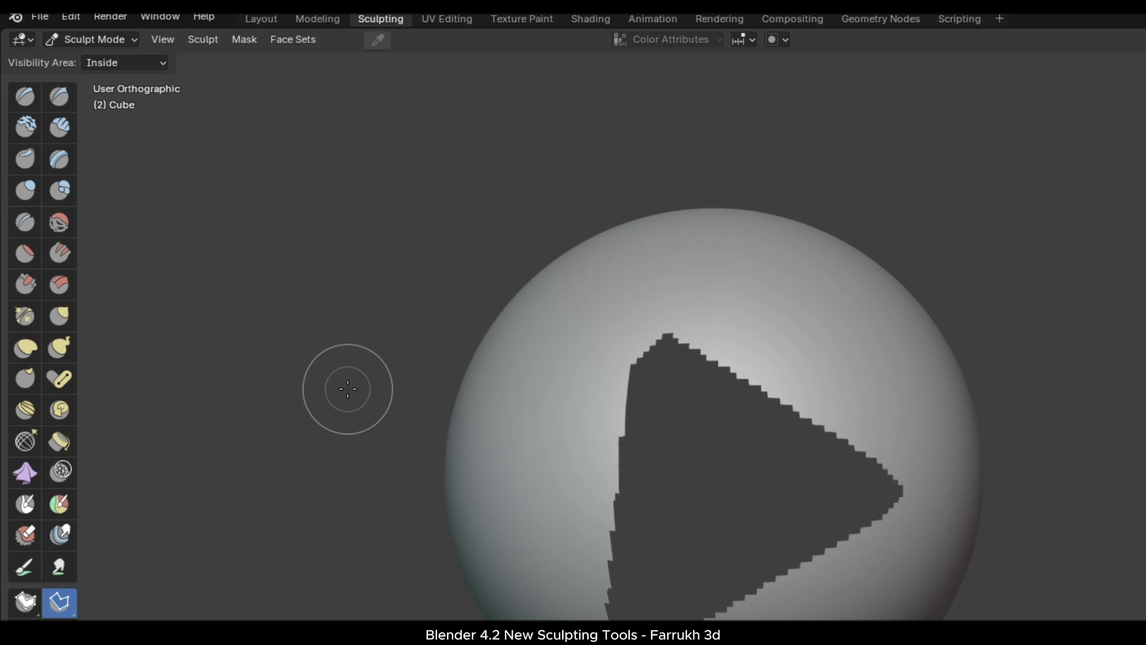
Grow the visible area around the enlarged hole six times to bring it back to the smaller triangle
key(Page_Up)
key(Page_Up)
key(Page_Up)
key(Page_Up)
key(Page_Up)
key(Page_Up)
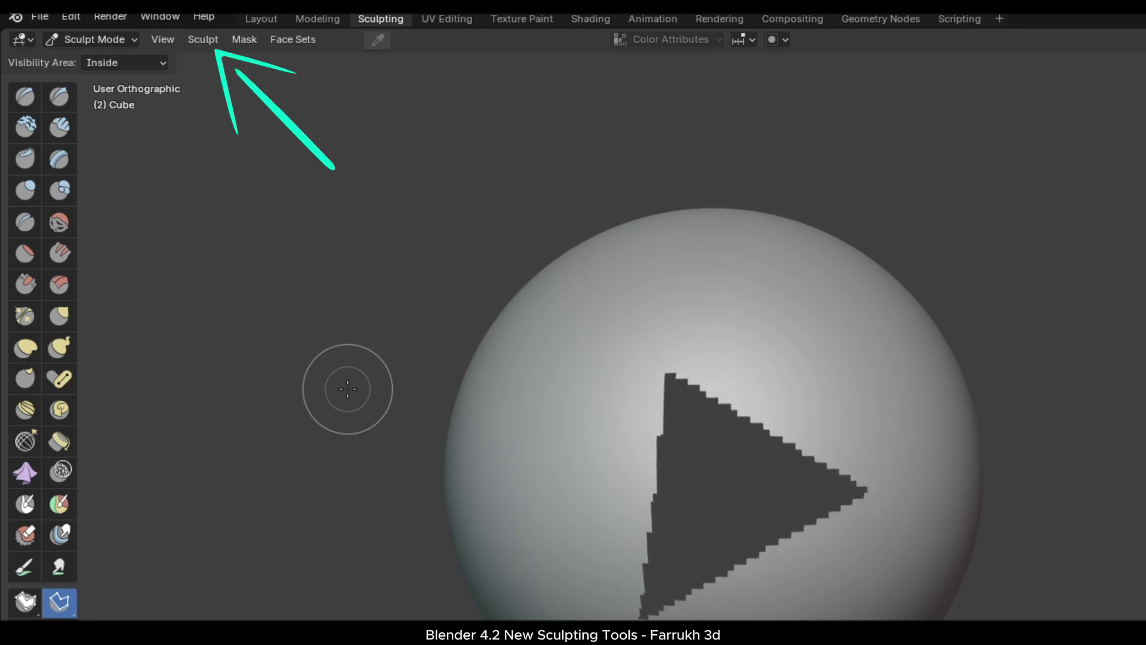
Look up the Grow and Shrink Visibility commands, then repeatedly shrink and regrow the visible area around the triangular hole
click(202, 39)
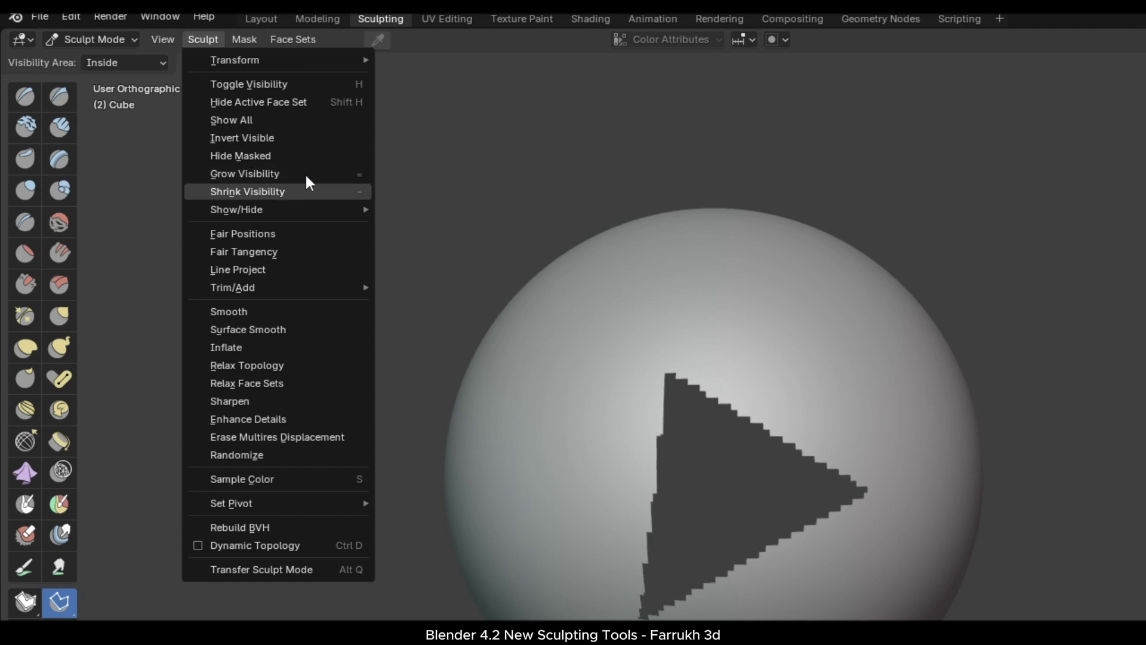
key(minus)
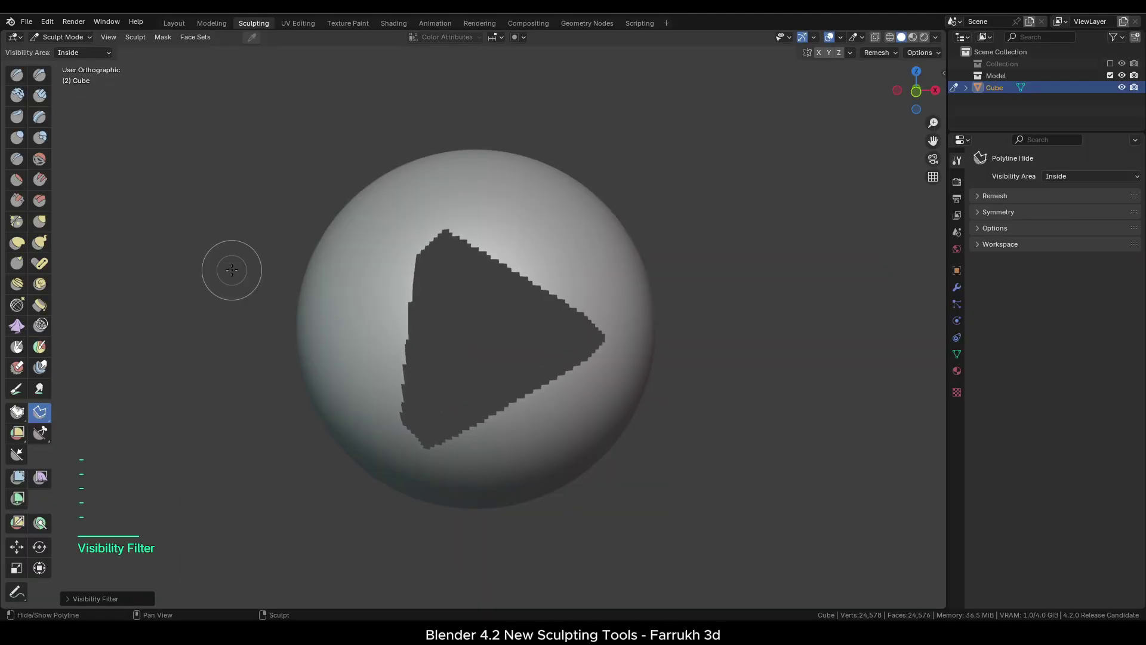
key(equal)
key(equal)
key(equal)
key(equal)
key(equal)
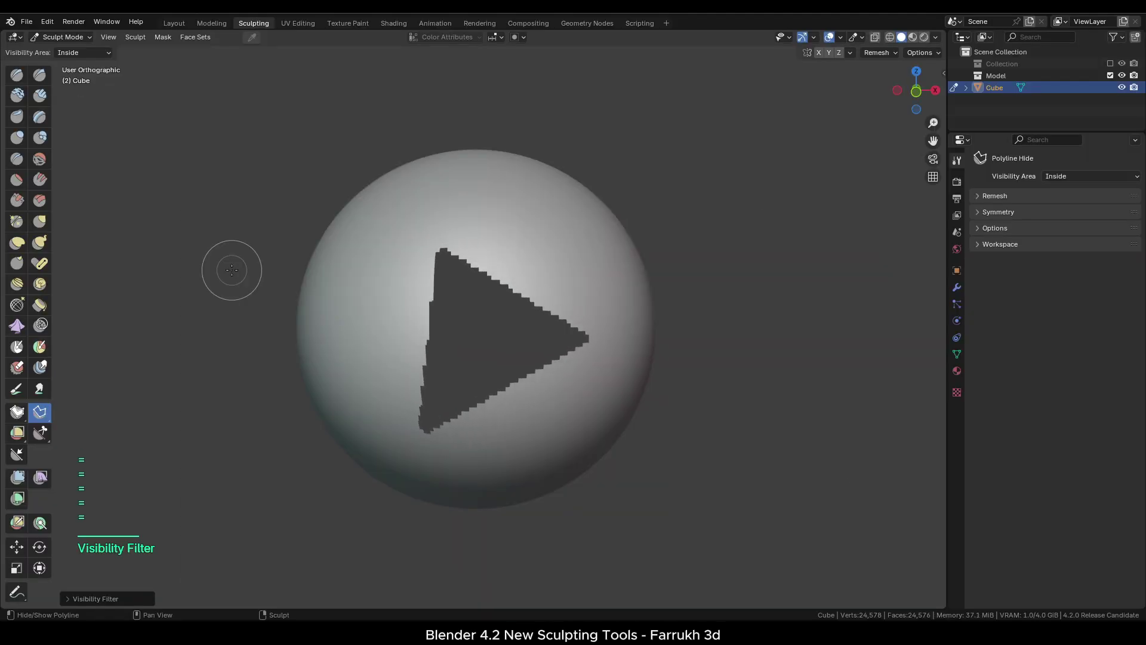
key(equal)
key(equal)
click(135, 37)
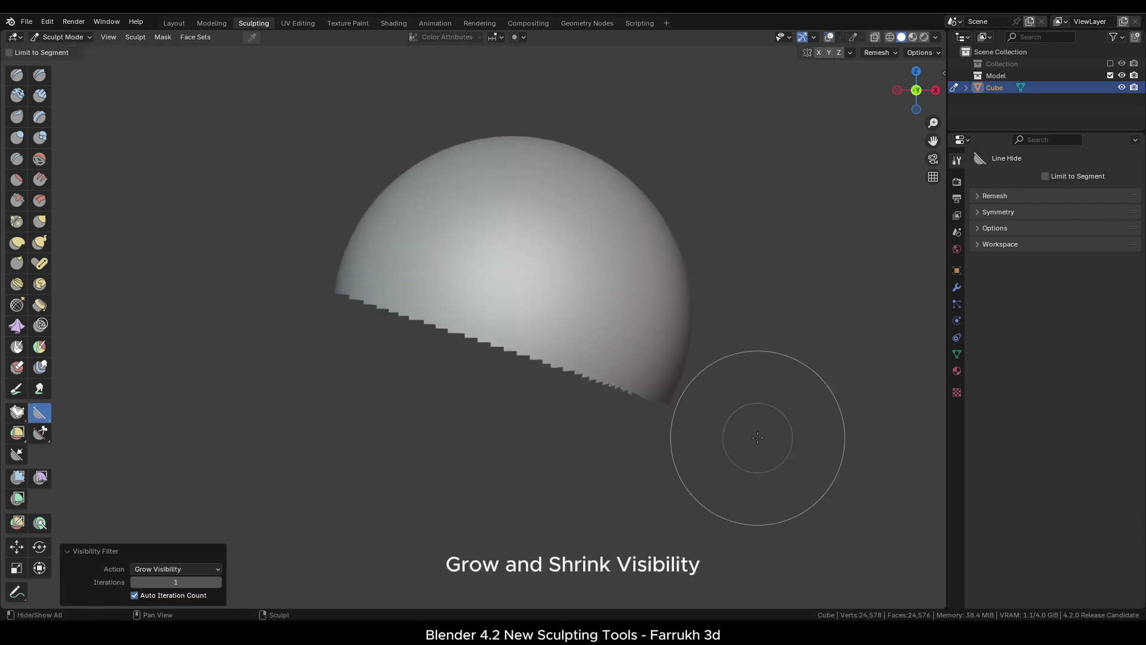
Shrink the visibility of the line-hidden half sphere several times and grow it back with repeated Grow Visibility
key(minus)
key(minus)
key(minus)
key(equal)
key(equal)
key(equal)
key(equal)
key(equal)
key(equal)
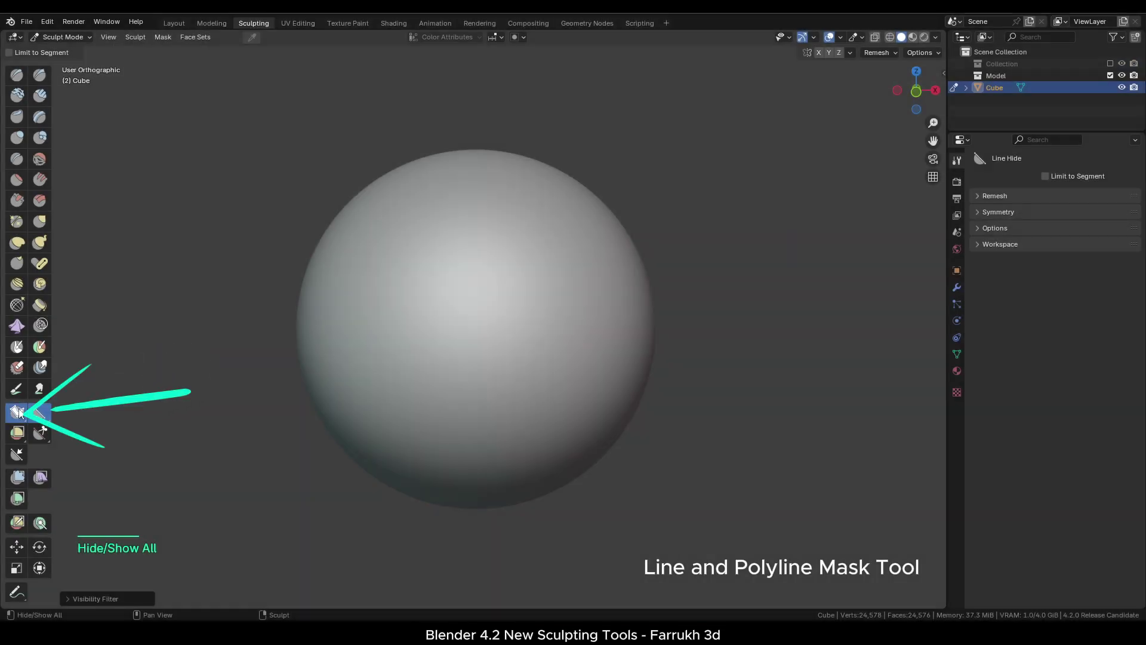
Use Line Mask to mask the sphere's lower part, clear its left side and mask the lower left again
click(17, 412)
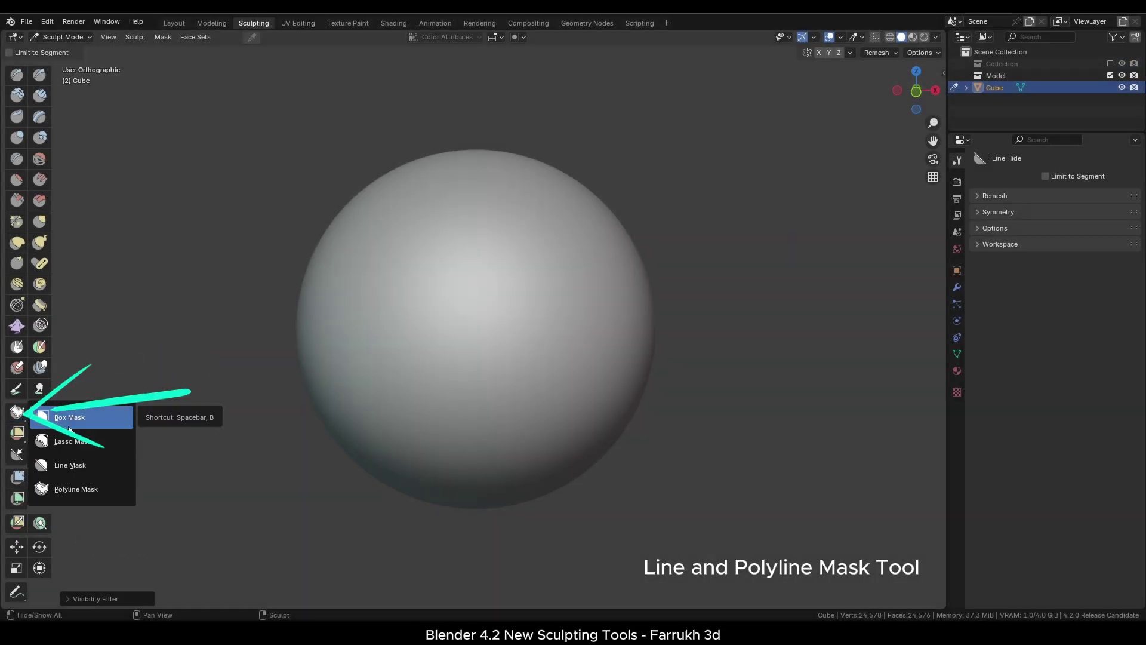
click(109, 466)
drag(182, 248, 835, 436)
drag(488, 110, 402, 402)
drag(249, 350, 621, 488)
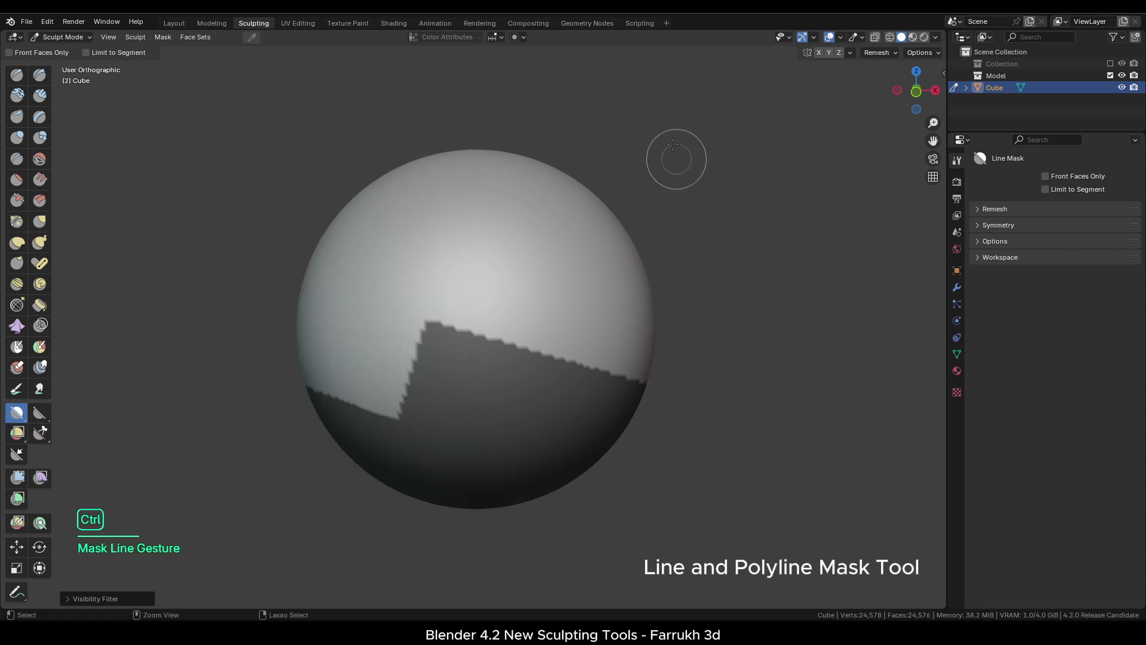
Alternate unmasking and masking line gestures across the sphere until only a patch in its lower middle is unmasked
ctrl+drag(671, 153, 564, 473)
drag(751, 434, 218, 269)
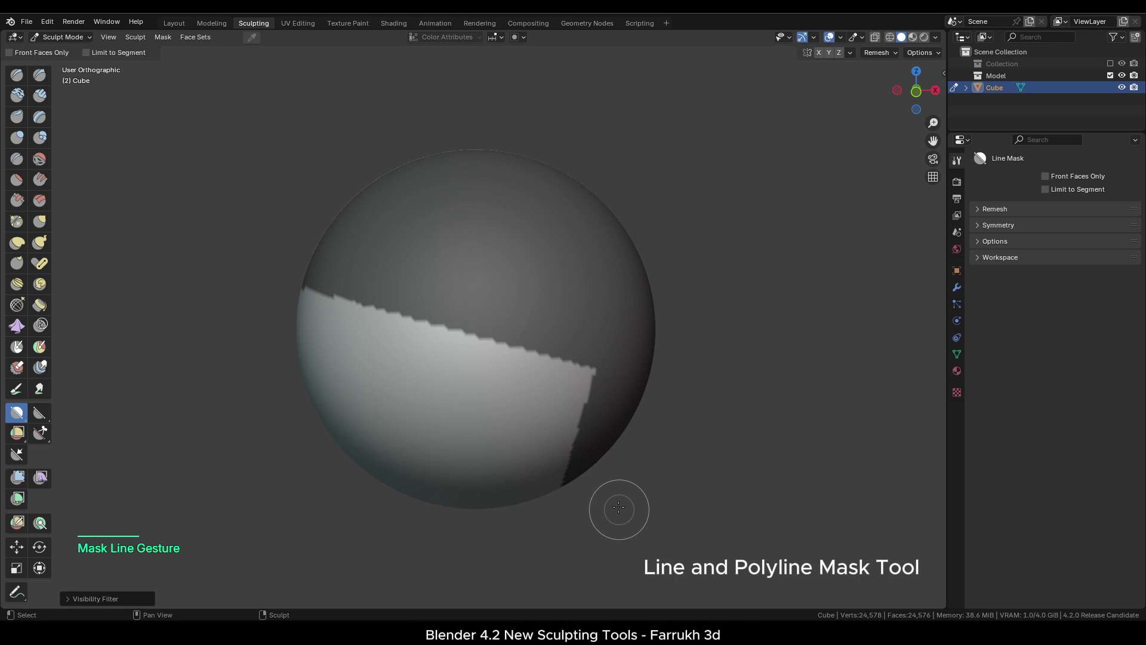
middle_drag(614, 499, 431, 179)
ctrl+drag(430, 179, 342, 505)
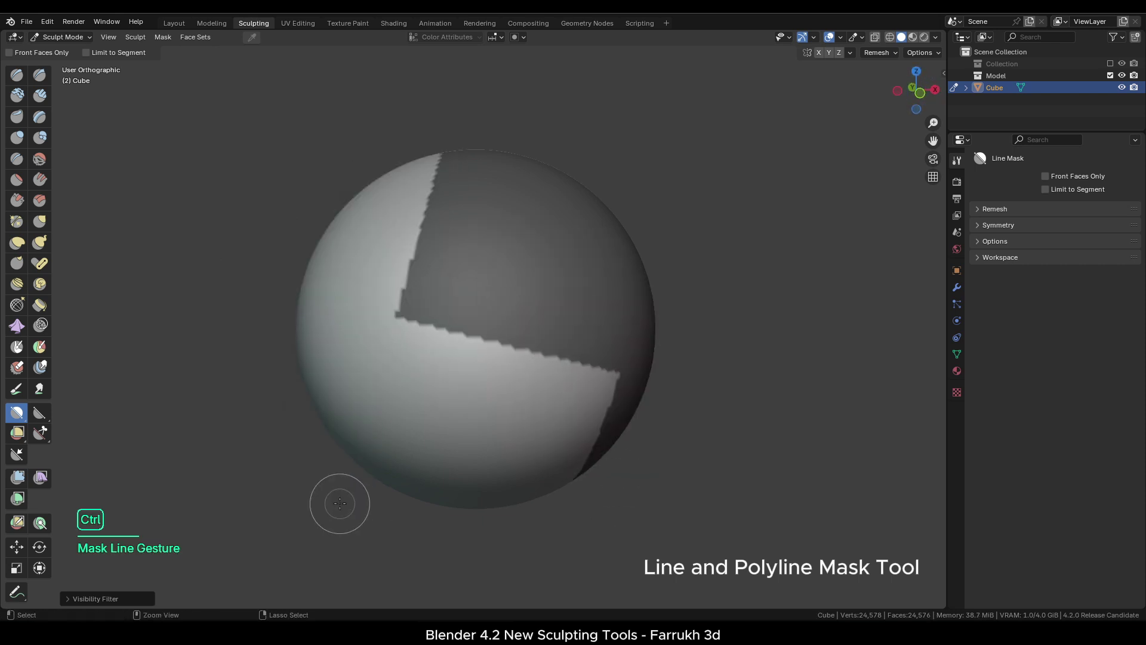
drag(471, 244, 406, 509)
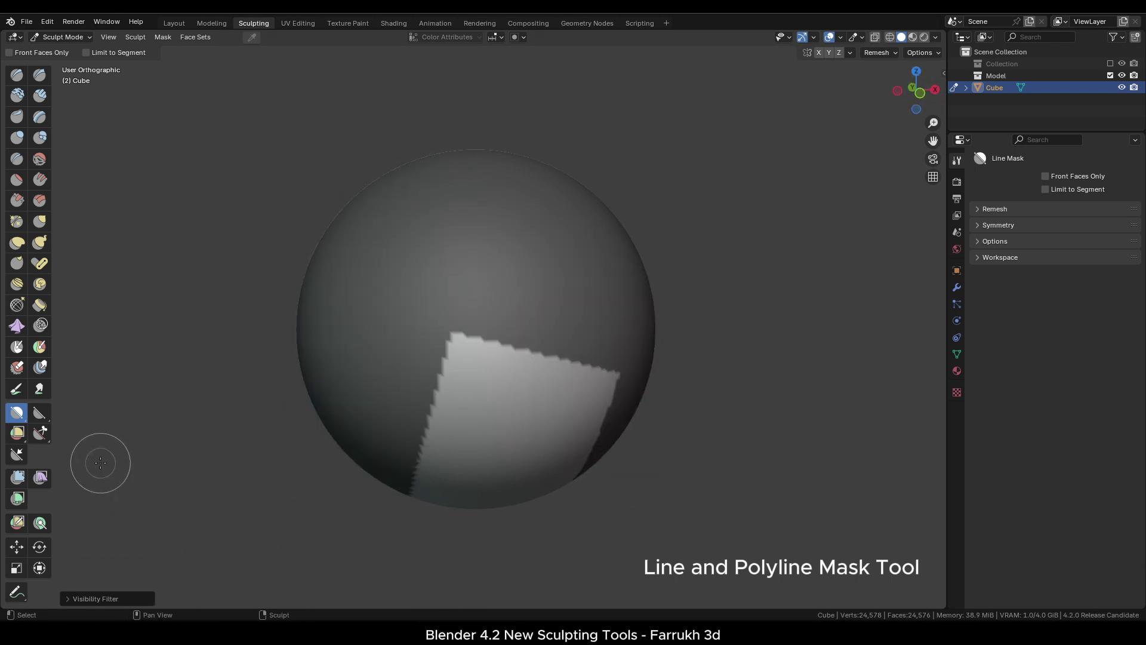
Clear the mask and mask the sphere's left part with a four-sided Polyline Mask outline
key(alt+m)
drag(16, 412, 66, 463)
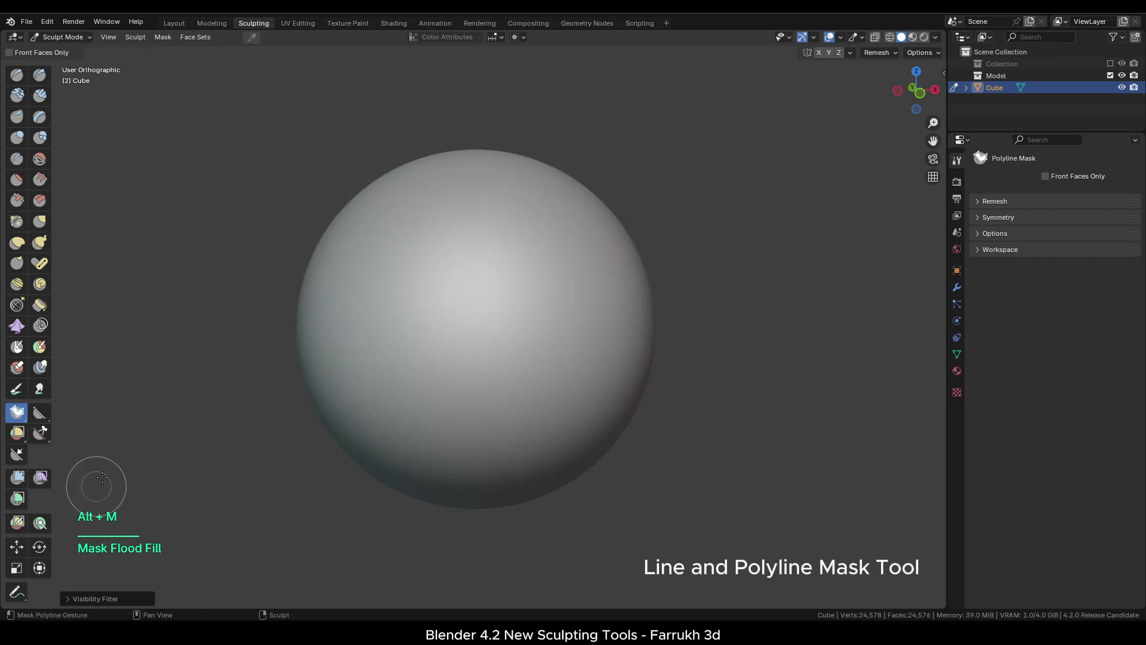
click(263, 157)
click(529, 242)
click(434, 536)
click(153, 421)
click(263, 157)
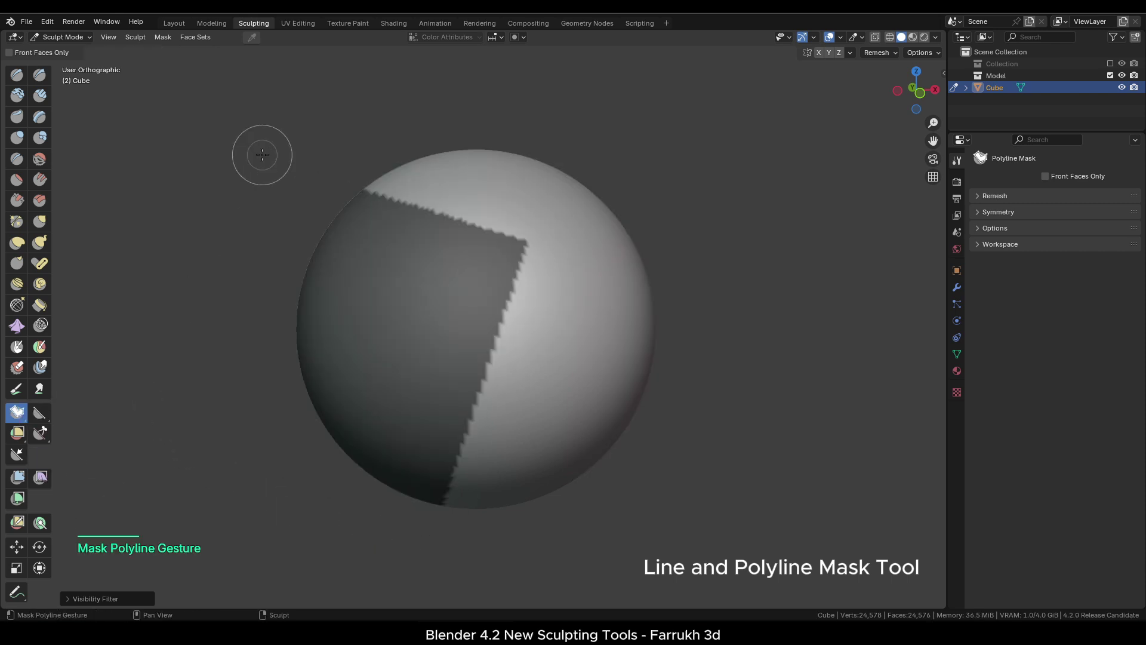
mouse_move(184, 482)
alt+mouse_down()
mouse_move(359, 482)
mouse_move(194, 482)
alt+mouse_up()
alt+middle_drag(193, 482, 238, 442)
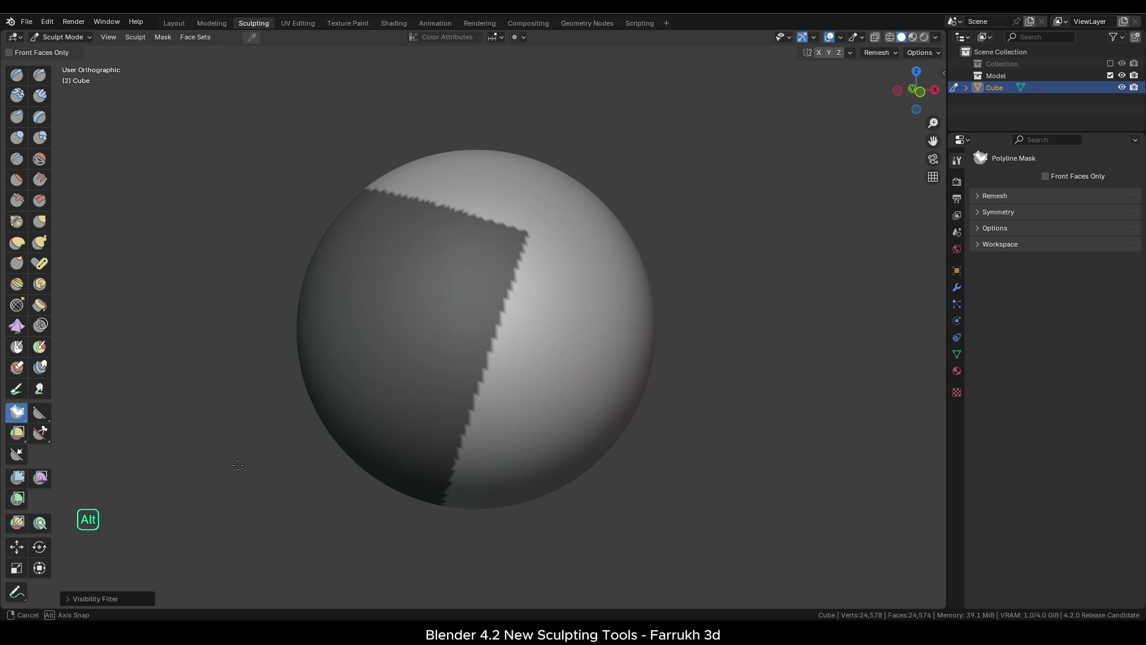
Clear the mask and split the sphere's lower part into slanted bands with four Line Face Set gestures
key(alt+m)
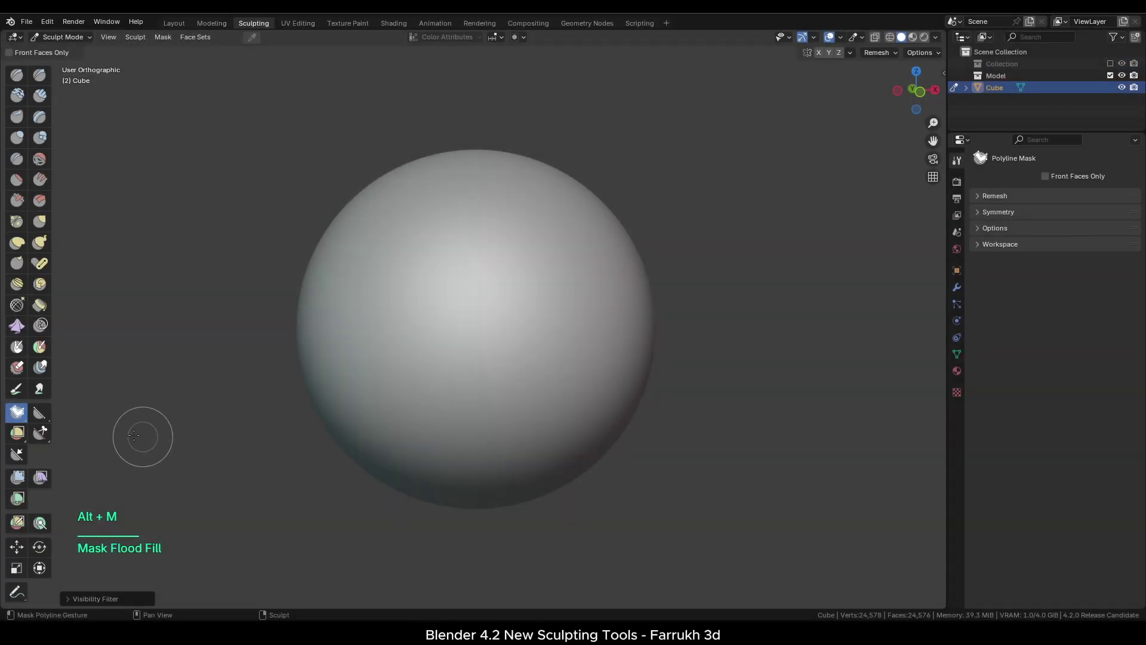
click(16, 431)
click(85, 483)
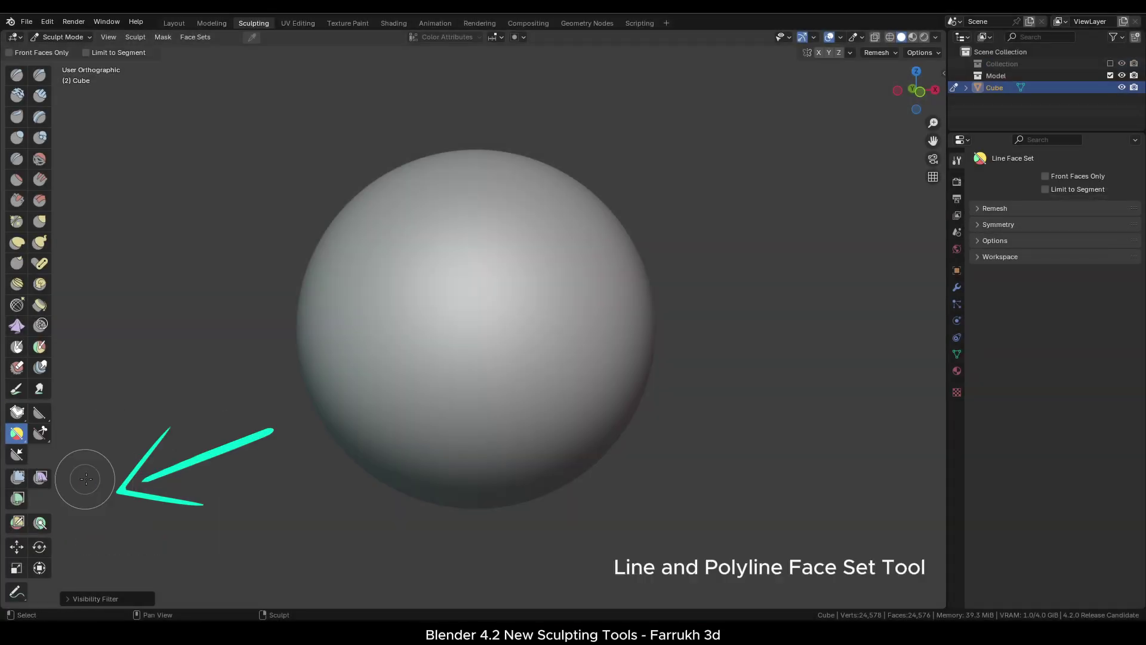
drag(242, 269, 757, 471)
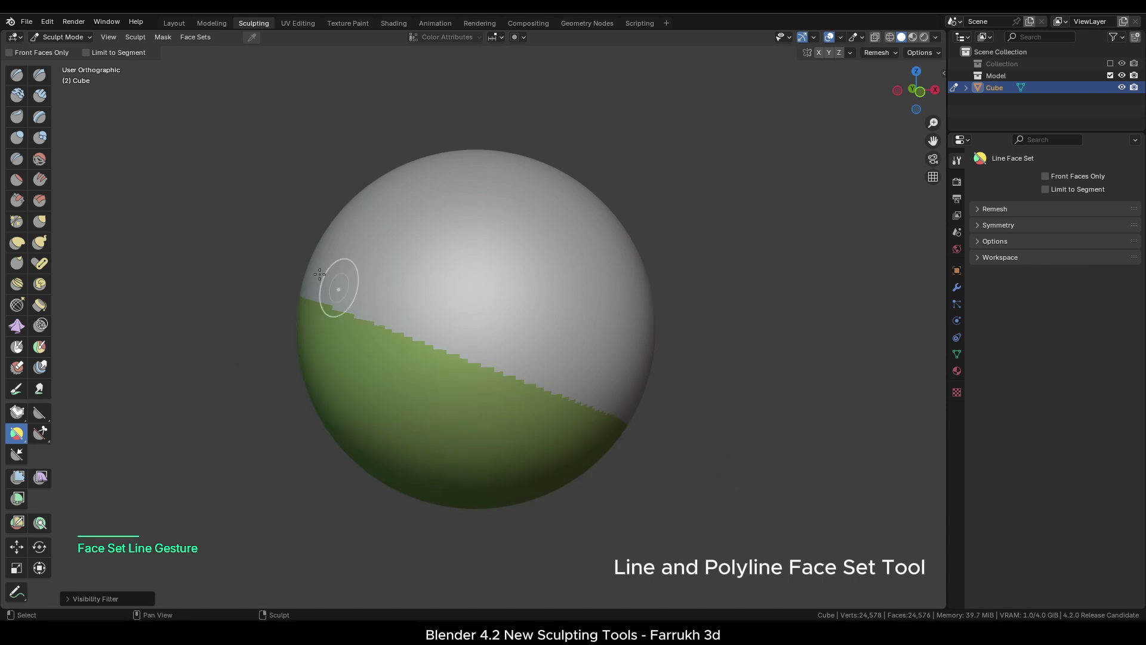
drag(298, 229, 707, 378)
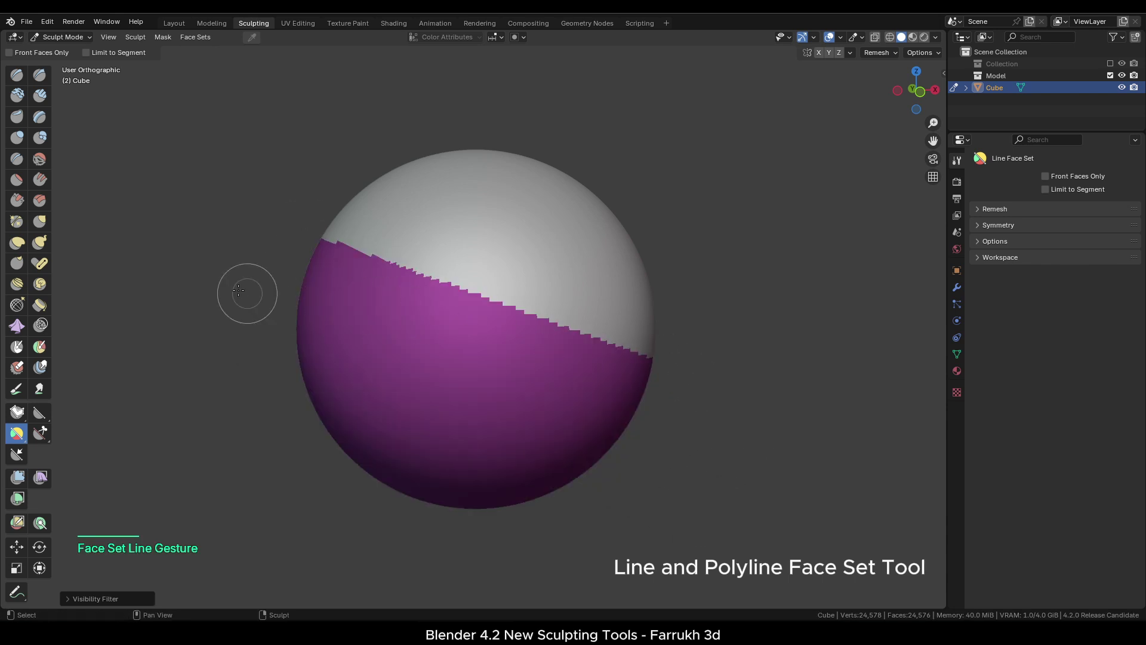
drag(238, 290, 695, 484)
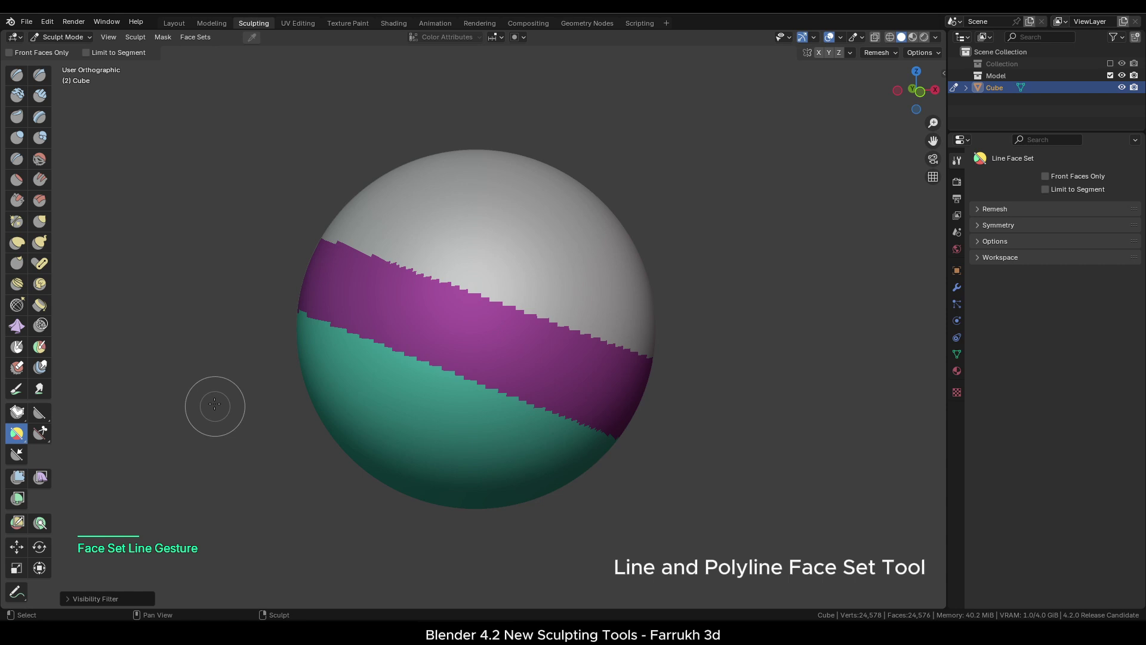
drag(251, 382, 655, 553)
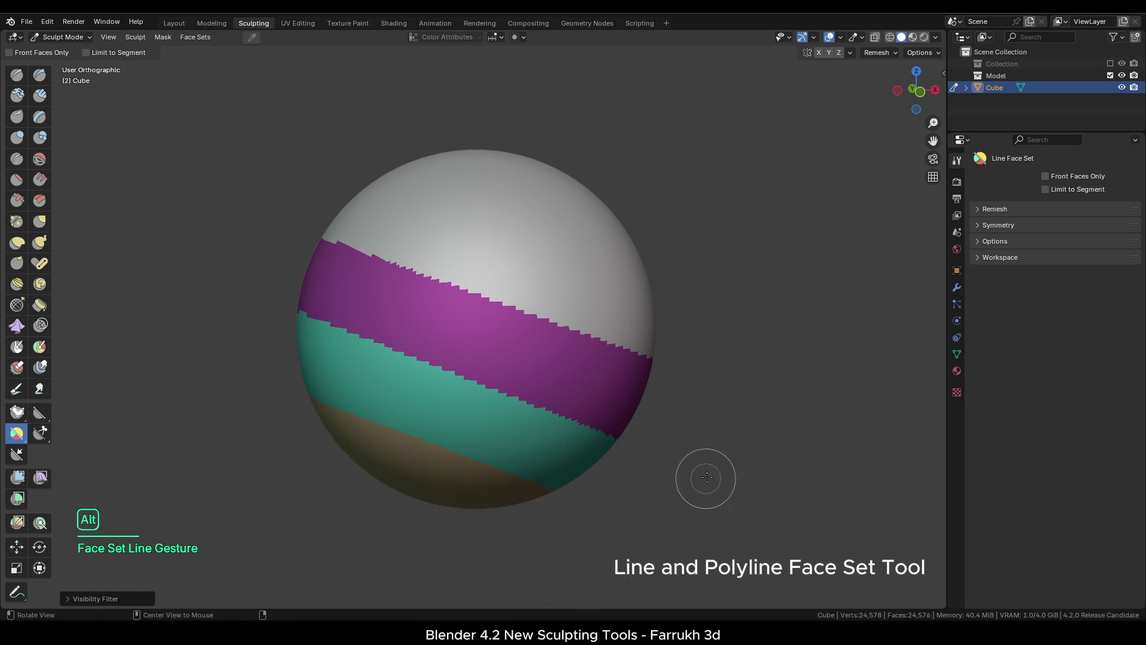
alt+drag(707, 477, 732, 460)
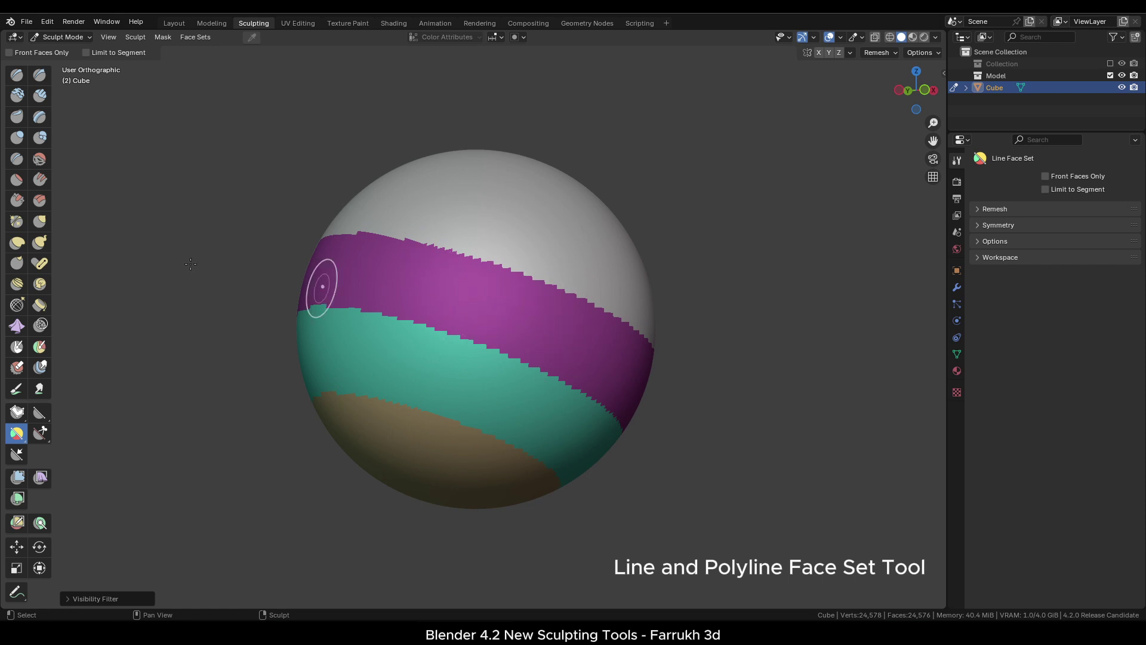
Choose the Clay Strips brush, enable Face Sets auto-masking and set its radius to 106 px
click(39, 95)
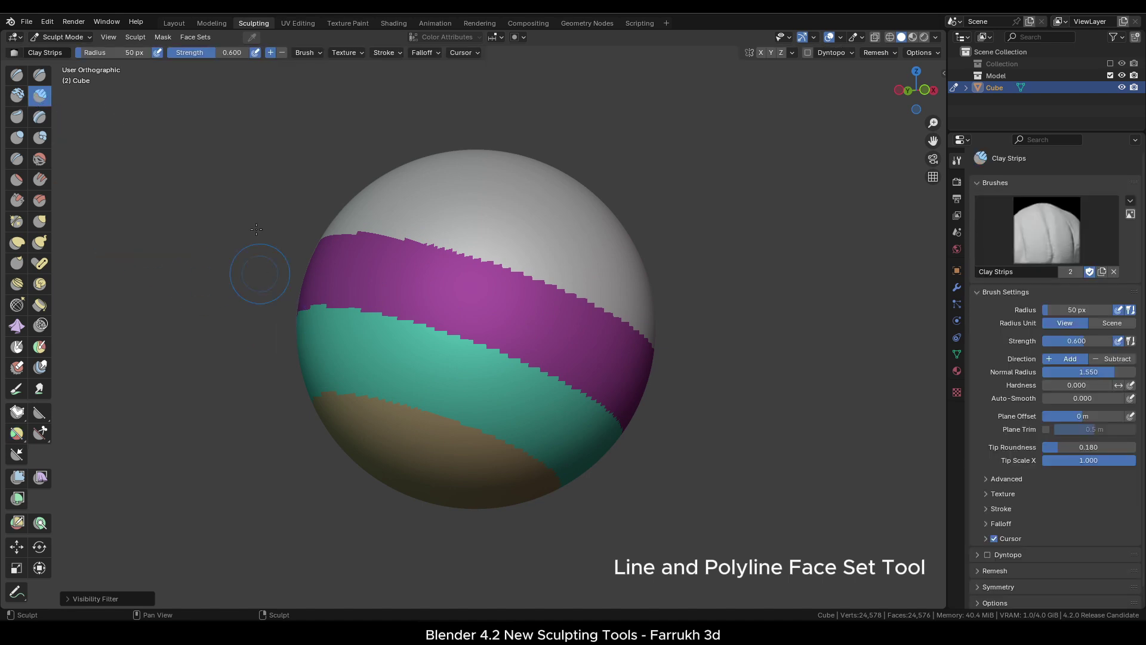
click(310, 53)
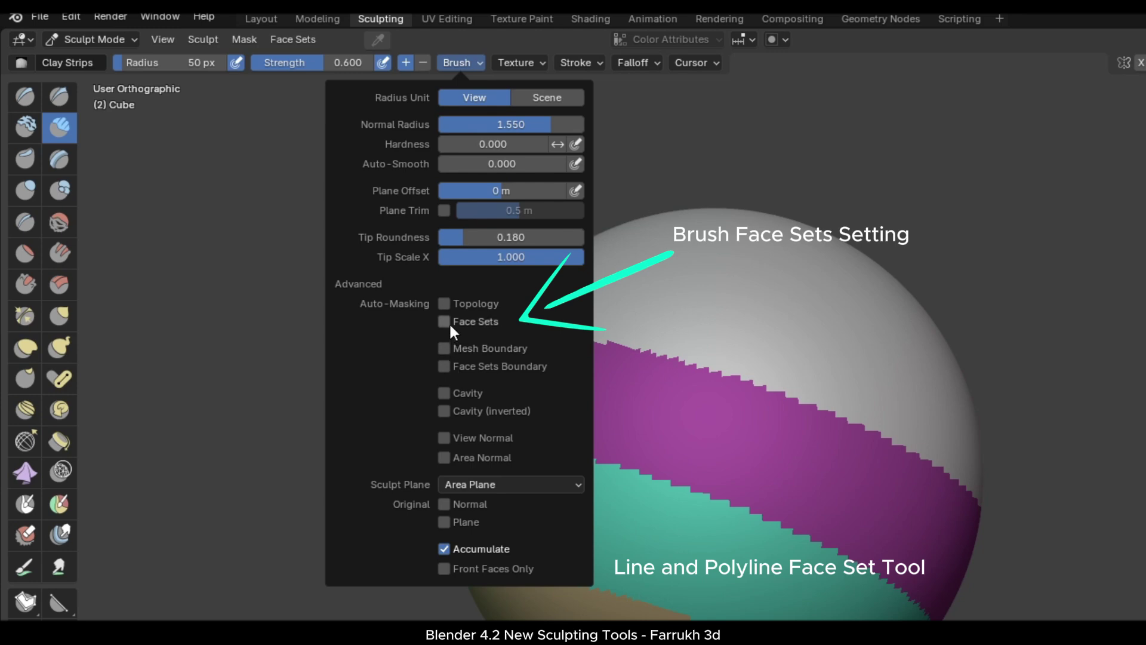
click(452, 327)
key(f)
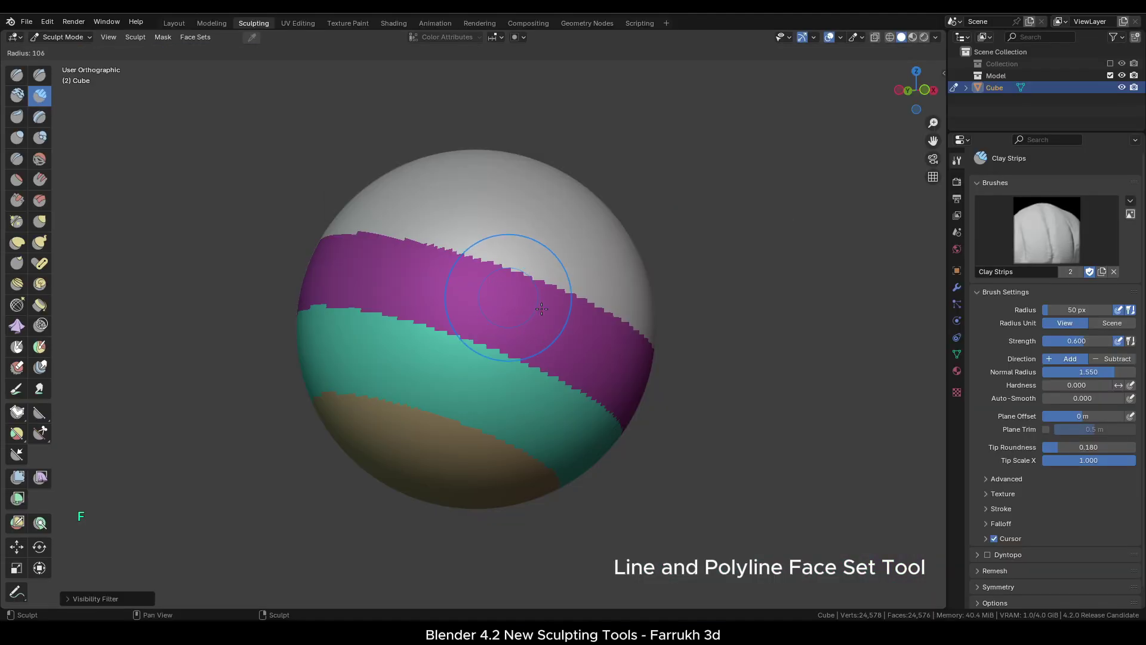
click(541, 309)
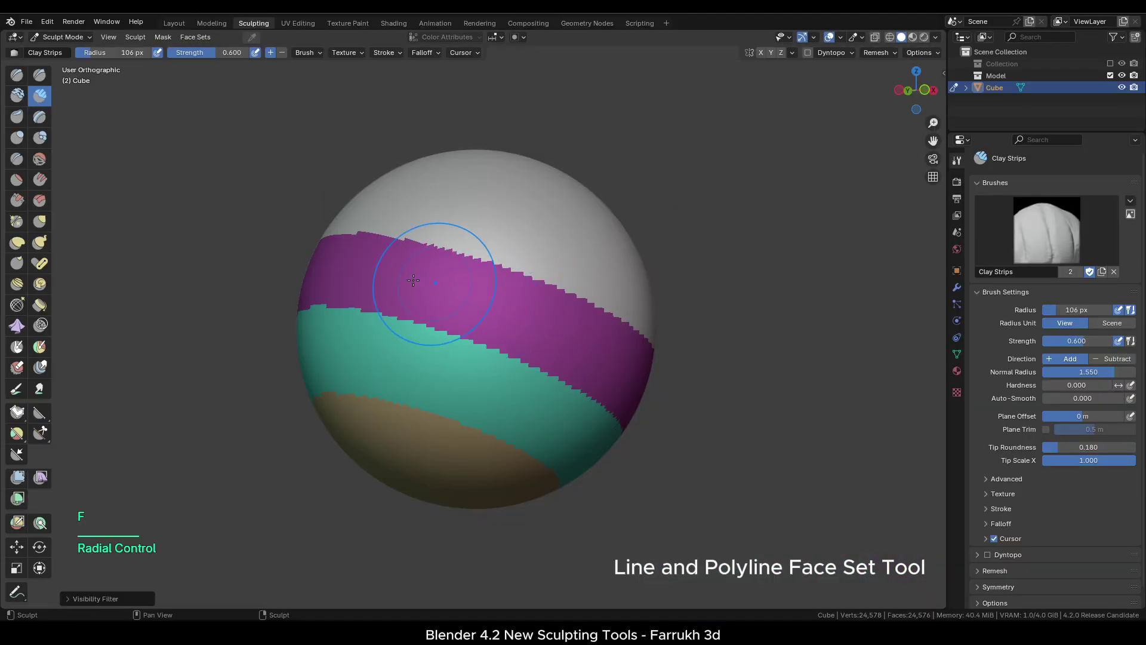
Build up clay along the whole purple face set band with Clay Strips strokes, out to both edges of the sphere
mouse_move(414, 280)
mouse_down()
mouse_move(573, 331)
mouse_move(411, 282)
mouse_up()
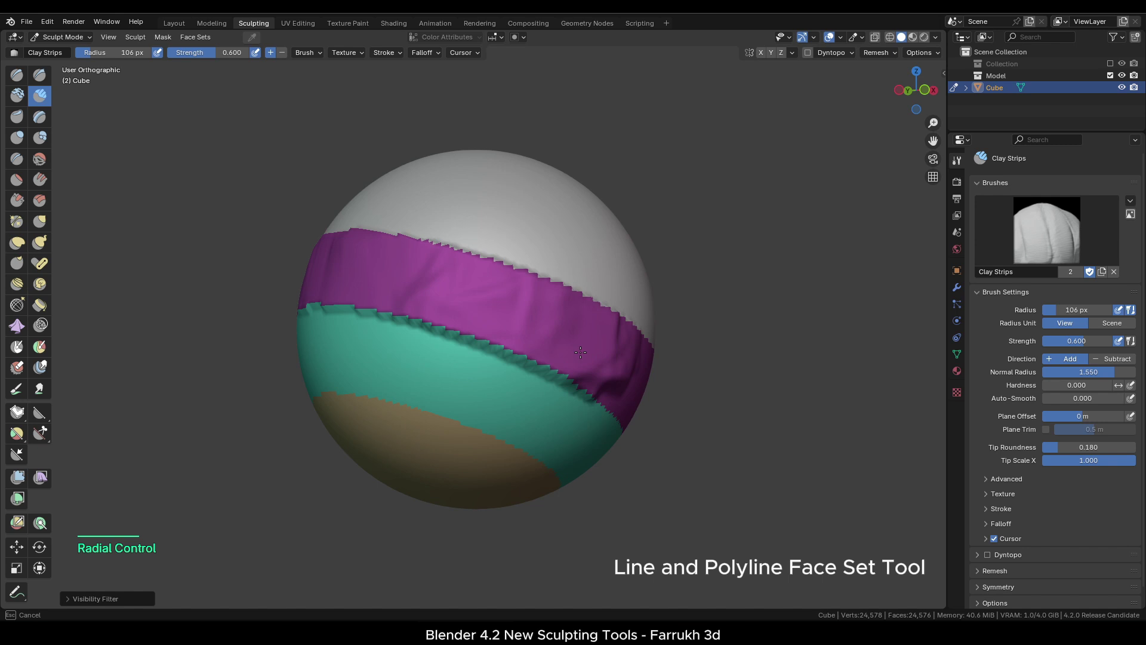
drag(352, 281, 290, 277)
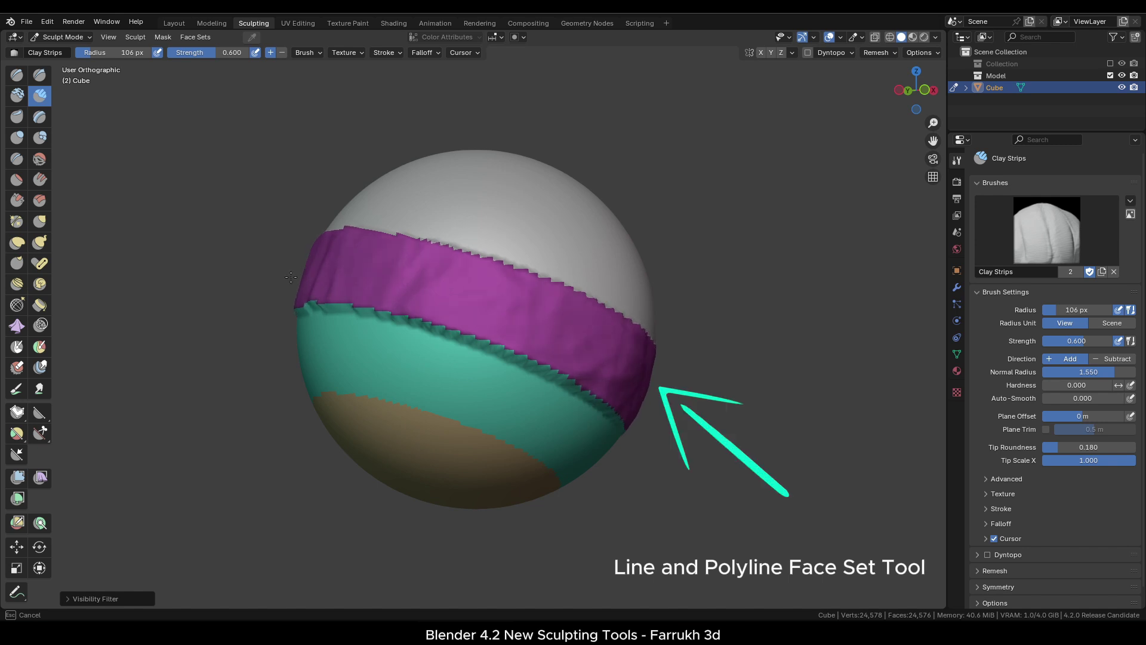
drag(593, 346, 656, 424)
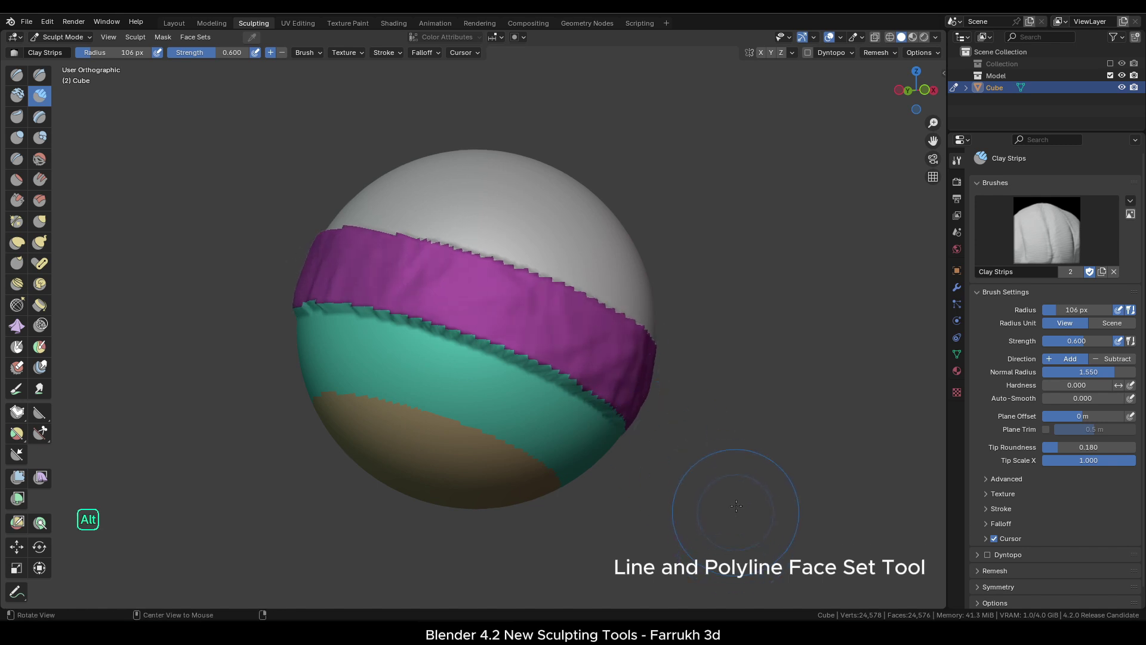
Build up rough clay over the brown face set on the sphere's underside with Clay Strips strokes
alt+drag(736, 505, 534, 509)
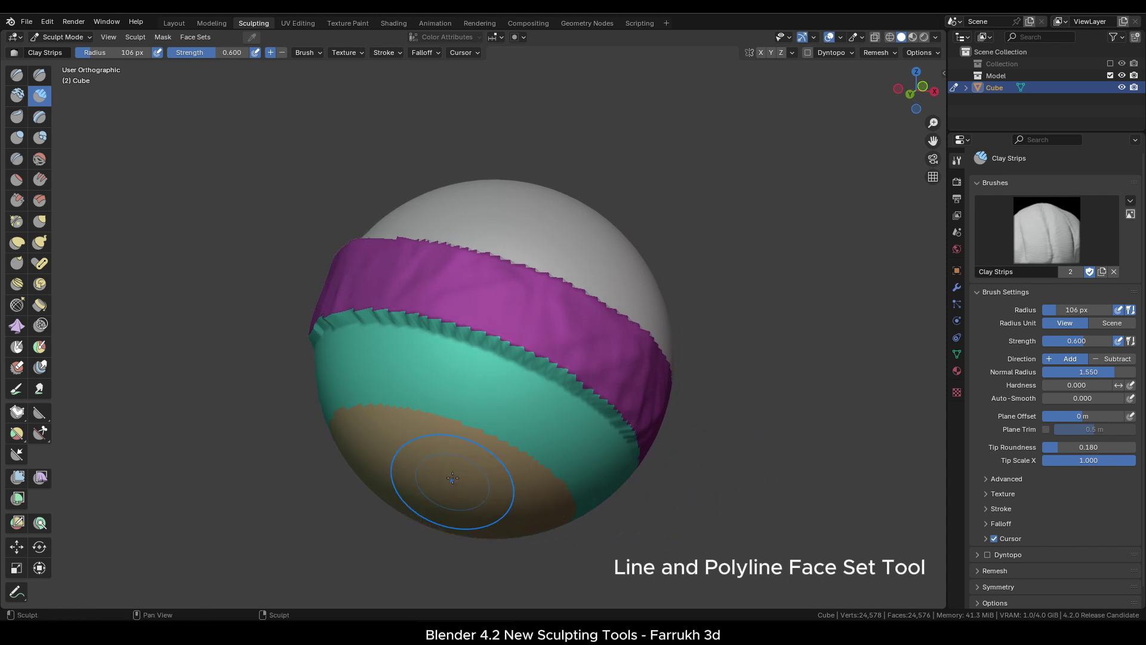
middle_drag(452, 477, 451, 408)
alt+drag(398, 519, 398, 504)
mouse_move(459, 370)
mouse_down()
mouse_move(501, 448)
mouse_move(356, 424)
mouse_move(507, 430)
mouse_move(418, 448)
mouse_move(394, 394)
mouse_move(443, 522)
mouse_move(447, 423)
mouse_up()
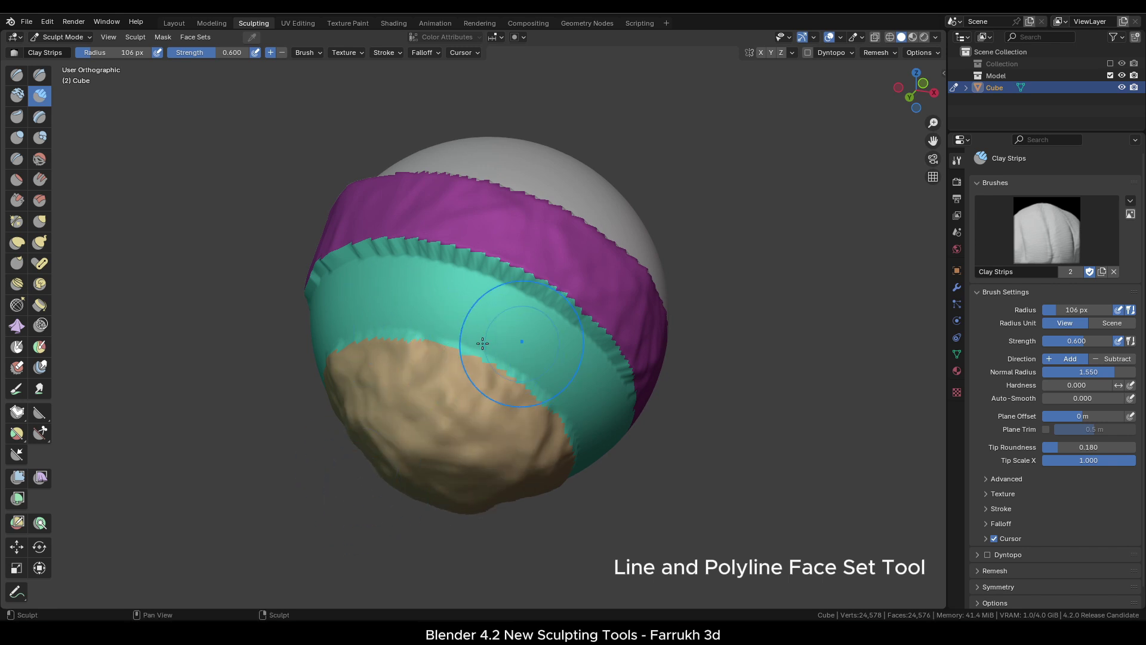
scroll(446, 345, down, 1)
mouse_move(226, 404)
alt+mouse_down()
mouse_move(232, 429)
mouse_move(238, 351)
mouse_move(243, 392)
mouse_move(201, 386)
alt+mouse_up()
scroll(238, 350, up, 1)
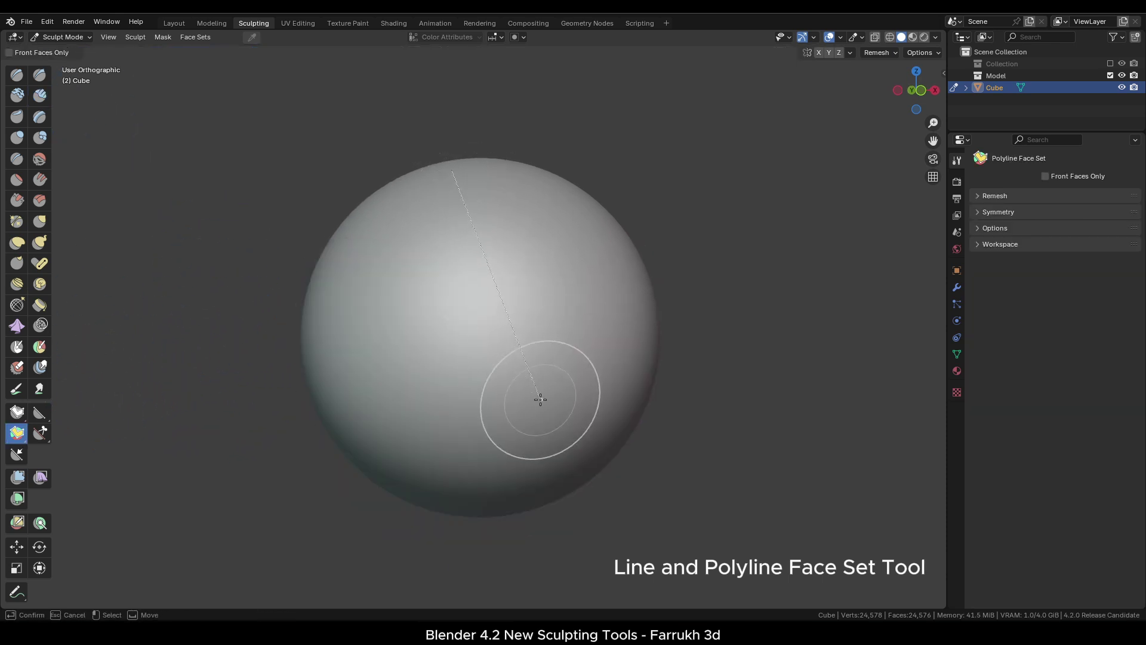
Assign a new face set to the plain sphere's upper-left part with a large polygonal Polyline Face Set outline
click(540, 399)
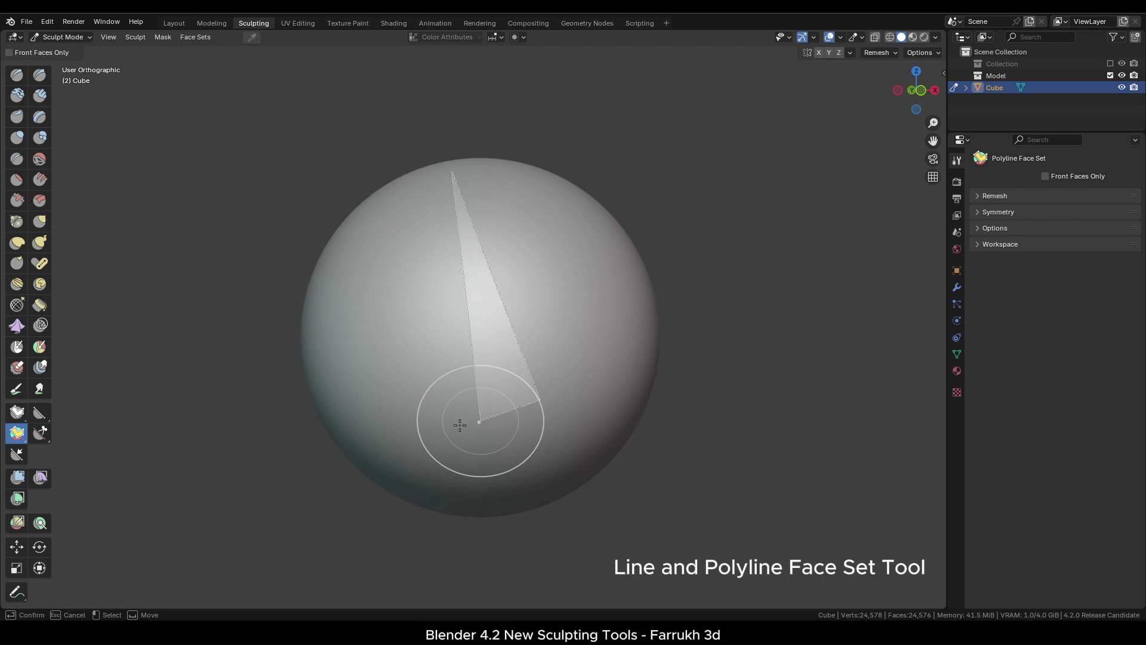
click(367, 447)
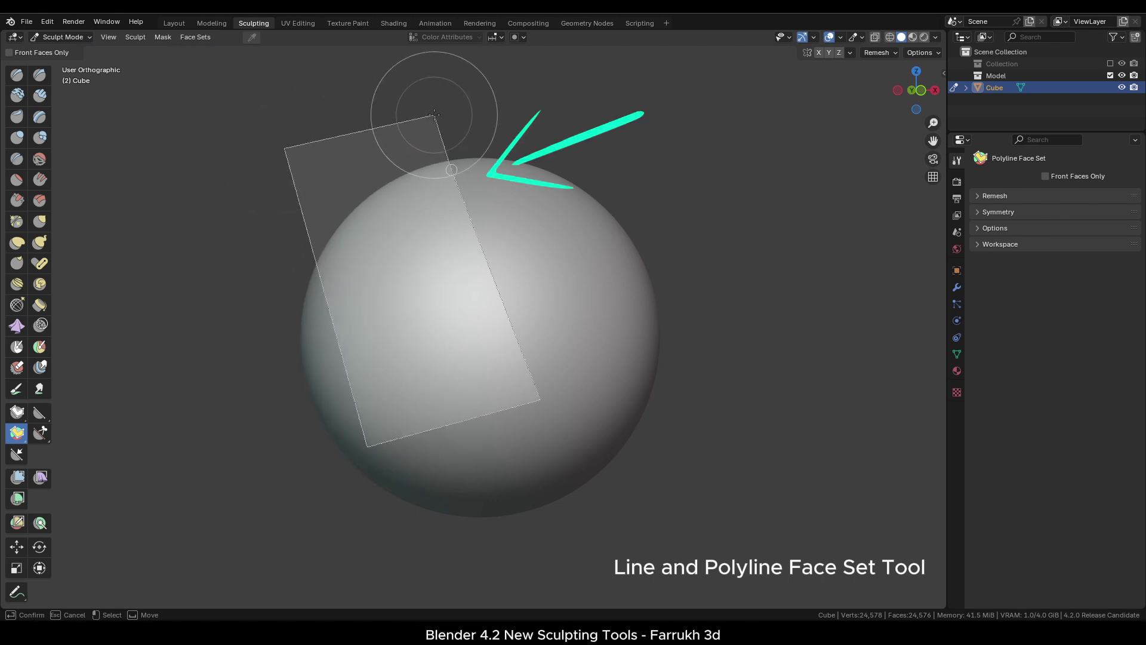
click(453, 167)
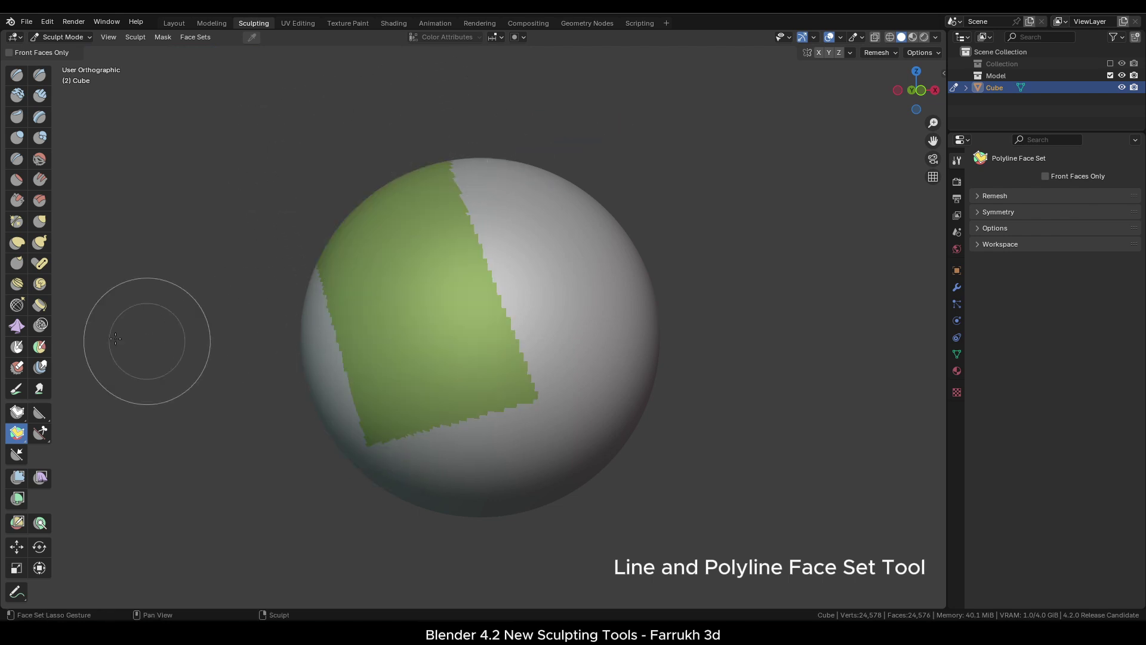
Outline a small four-sided Polyline Face Set patch on the sphere's right side, beside the green face set
mouse_move(147, 341)
alt+middle_down()
mouse_move(341, 333)
mouse_move(199, 344)
mouse_move(214, 340)
mouse_move(149, 334)
mouse_move(173, 324)
alt+middle_up()
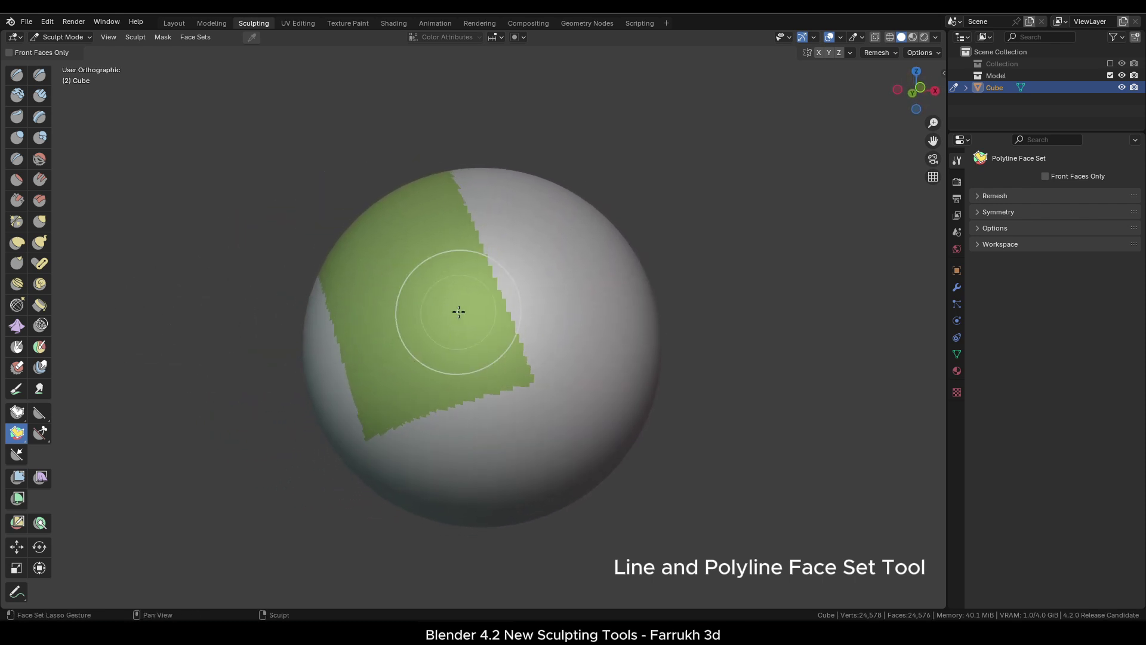
click(595, 279)
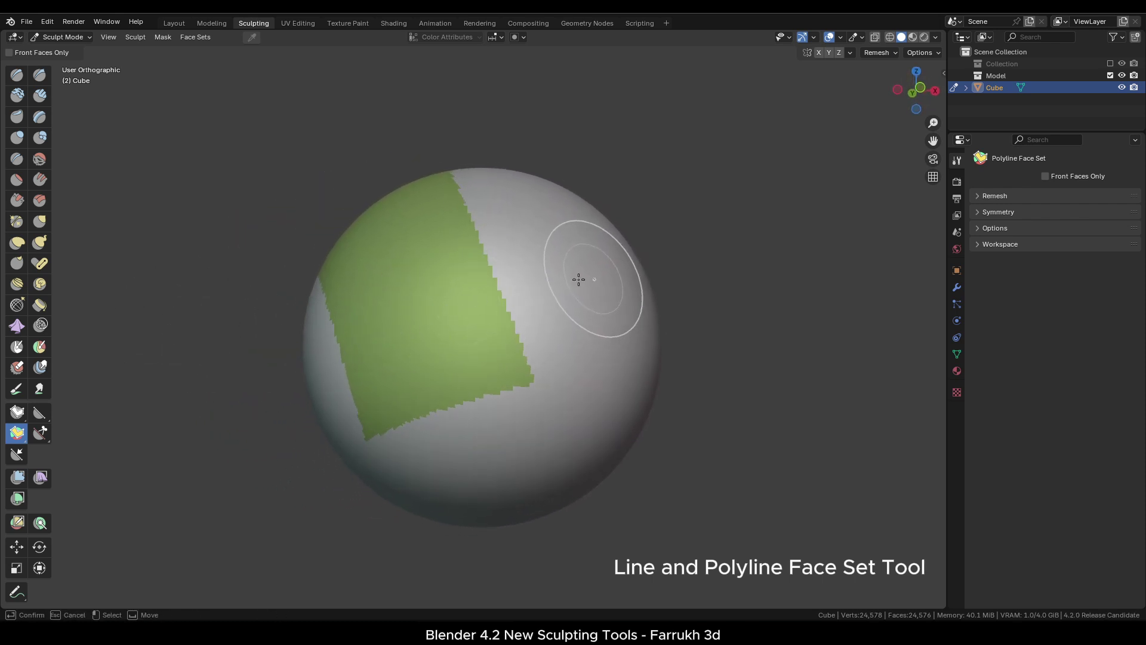
click(532, 296)
click(557, 362)
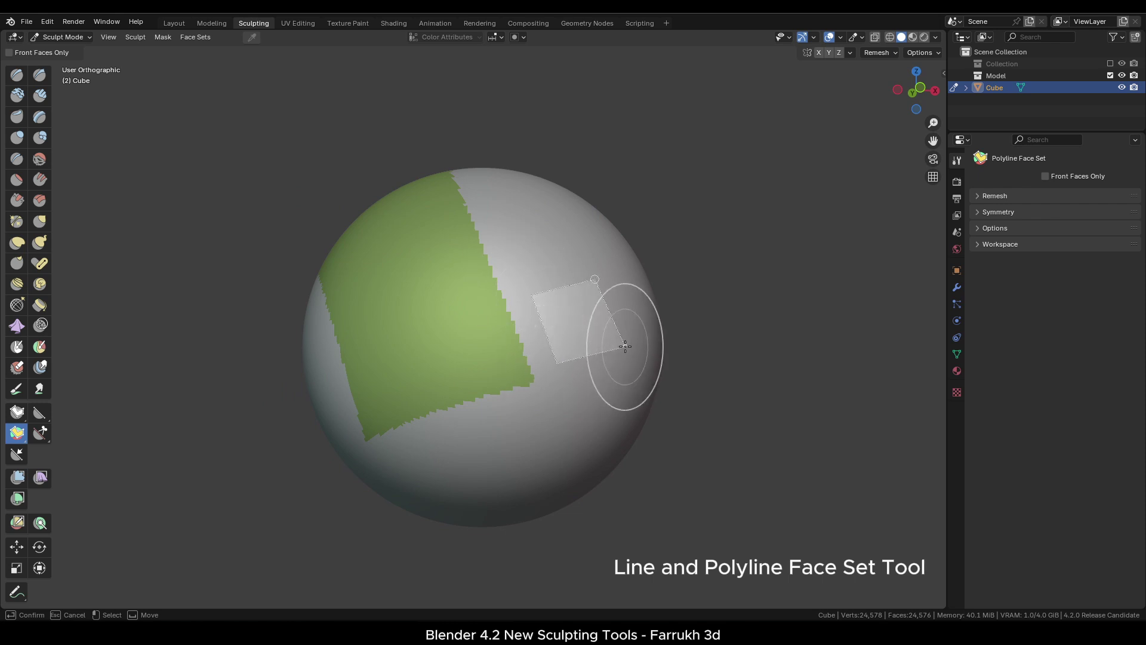
click(625, 346)
click(595, 278)
key(space)
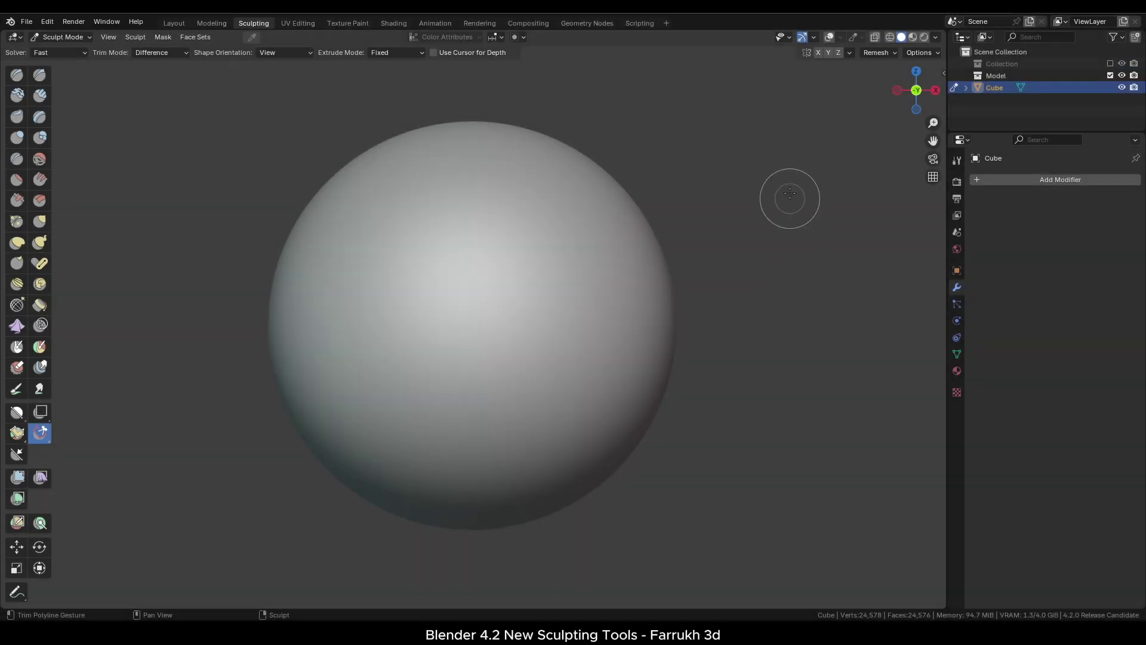
Cut the sphere into three separate pieces with a four-point, V-shaped Polyline Trim outline opening to the right
click(753, 156)
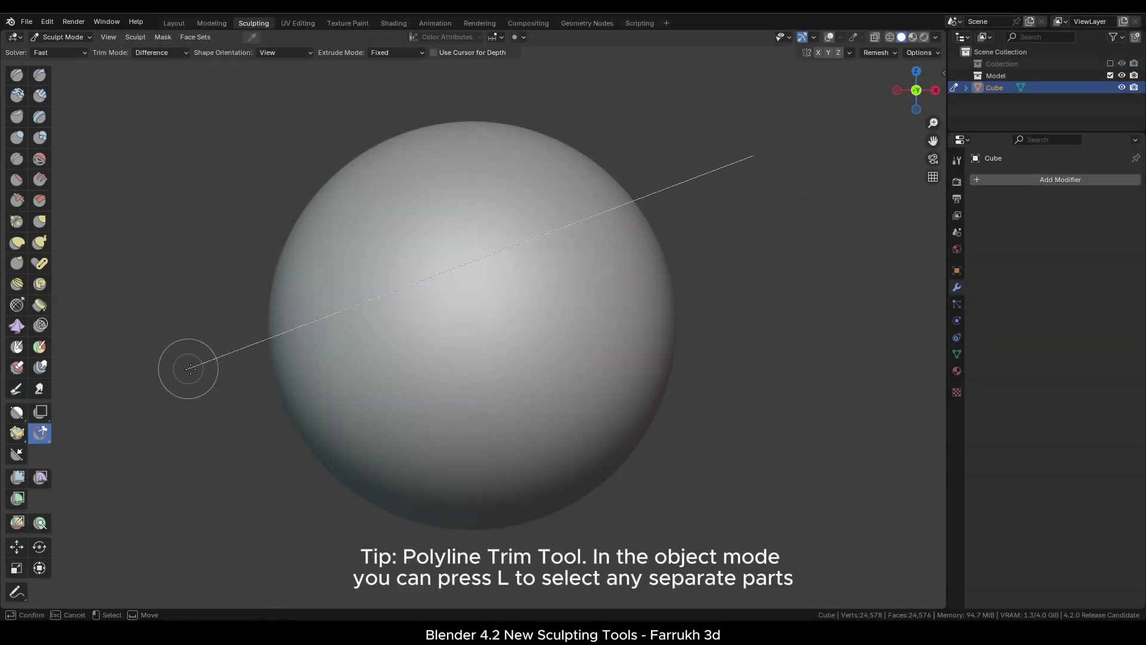
click(215, 367)
click(798, 350)
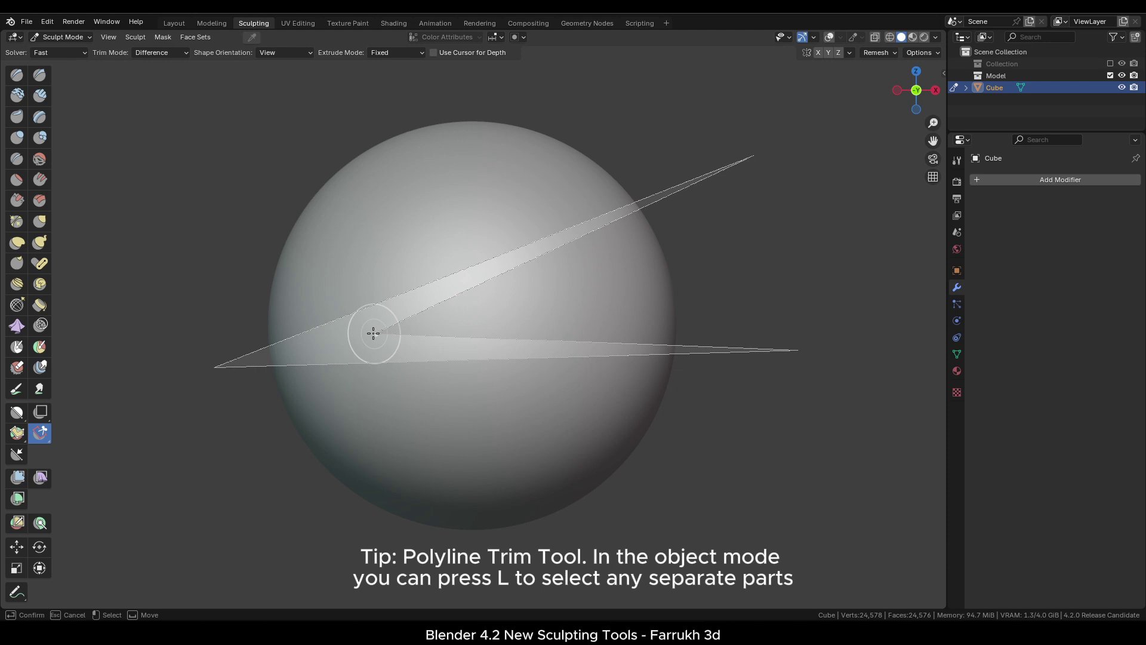
click(352, 335)
click(753, 157)
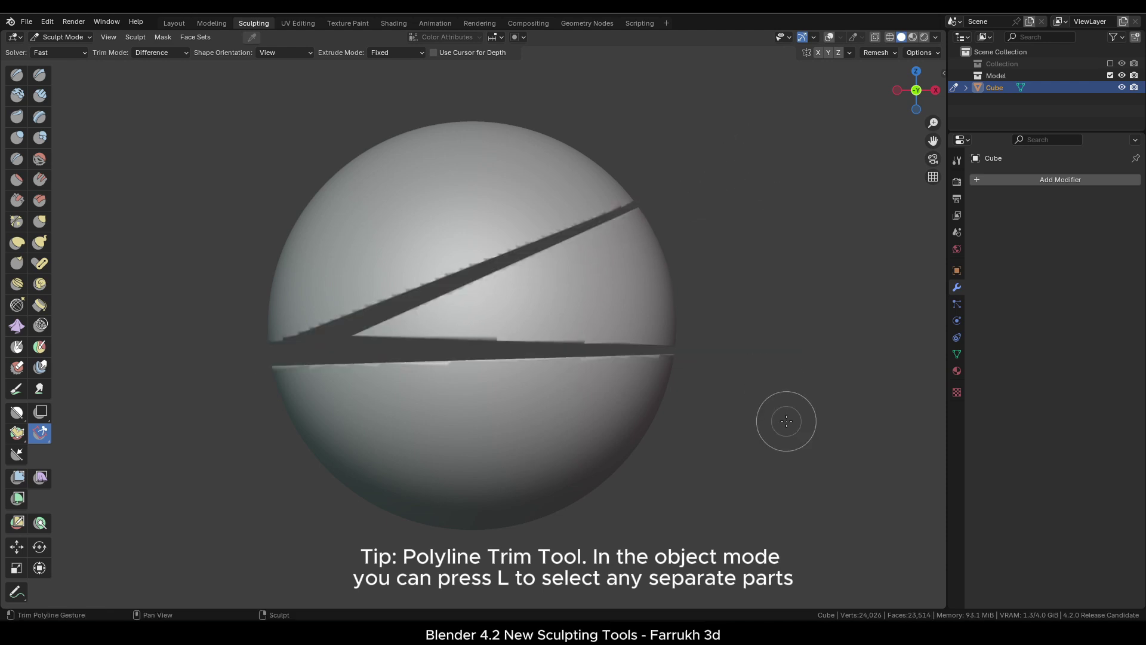
In Edit Mode, select the right wedge and the upper piece as linked parts and move each away from the rest
key(Tab)
click(738, 381)
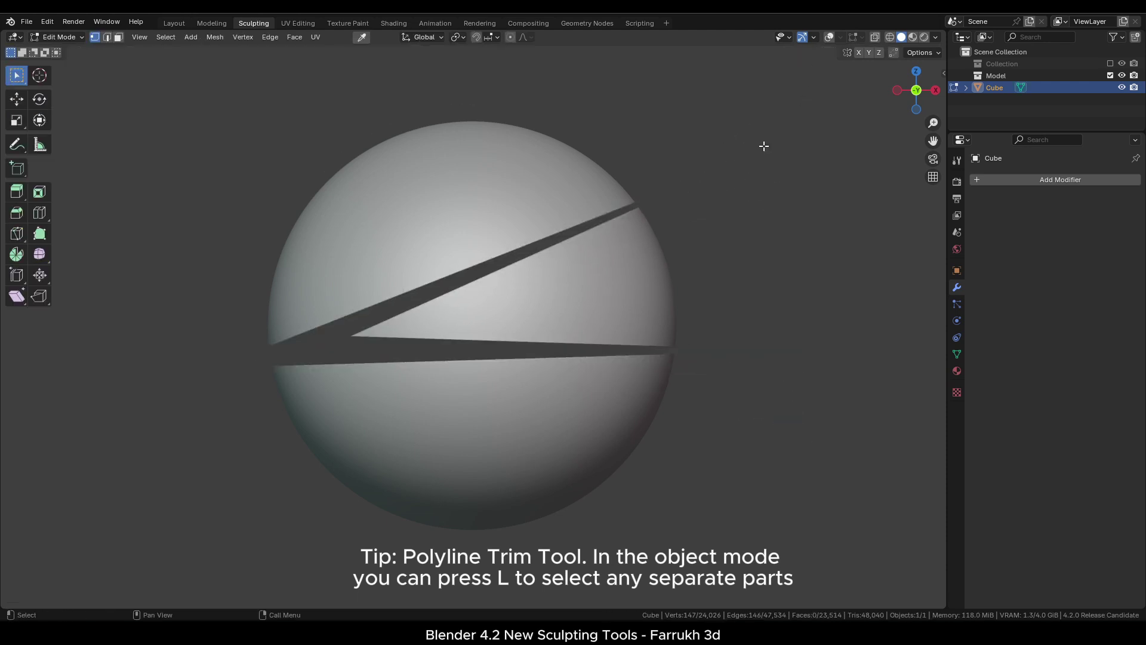
key(l)
key(g)
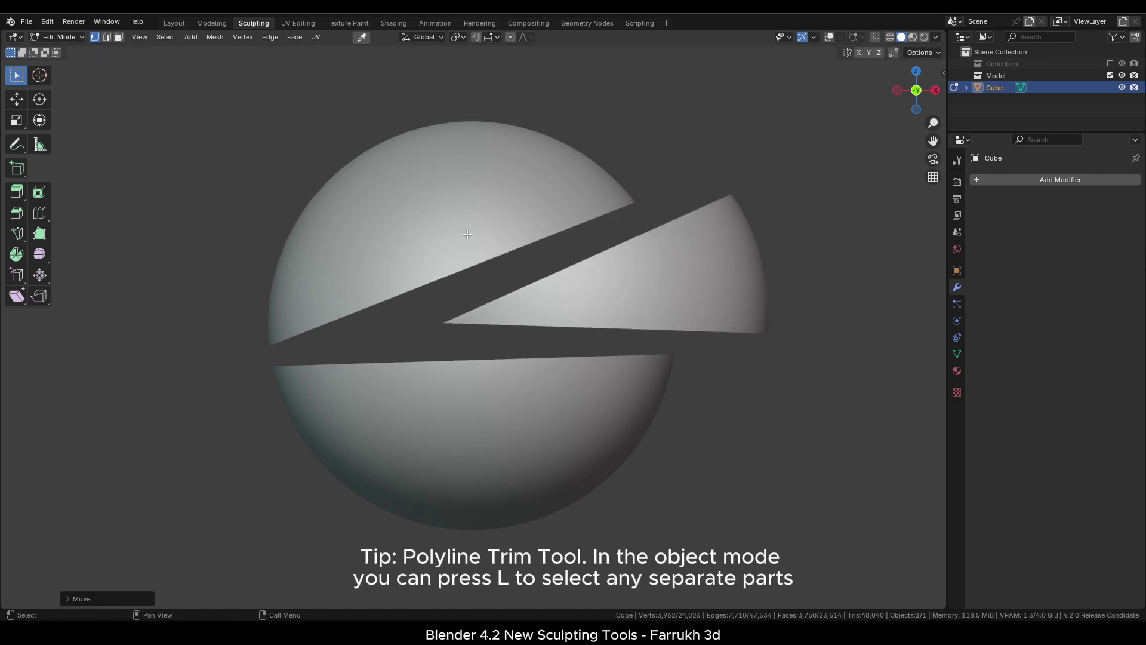
click(428, 195)
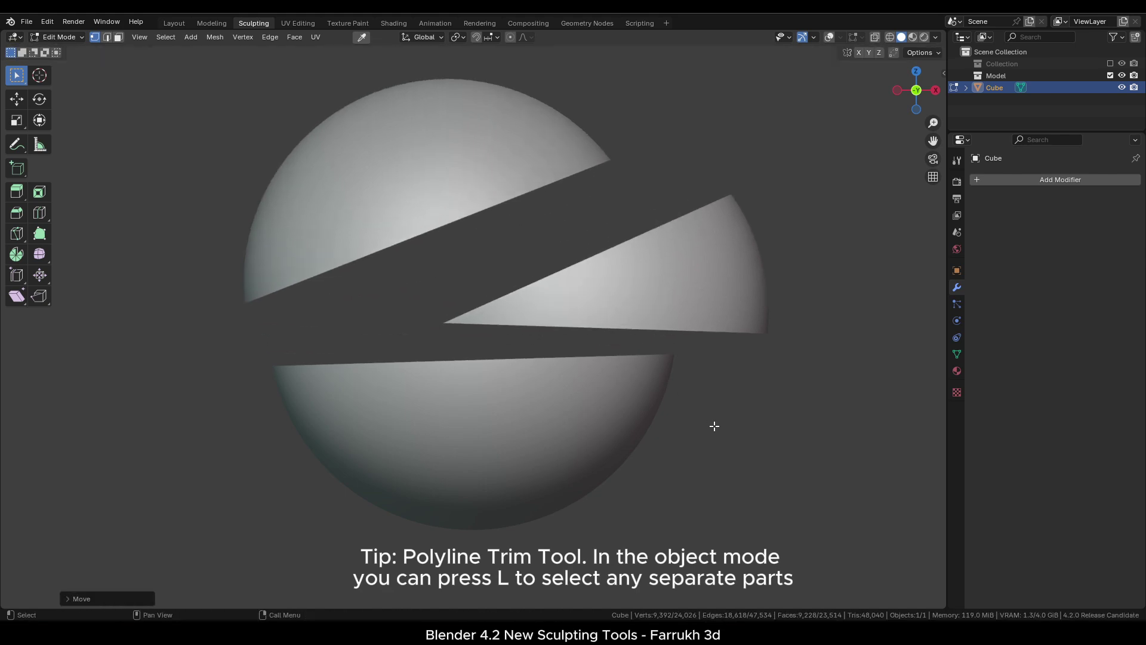